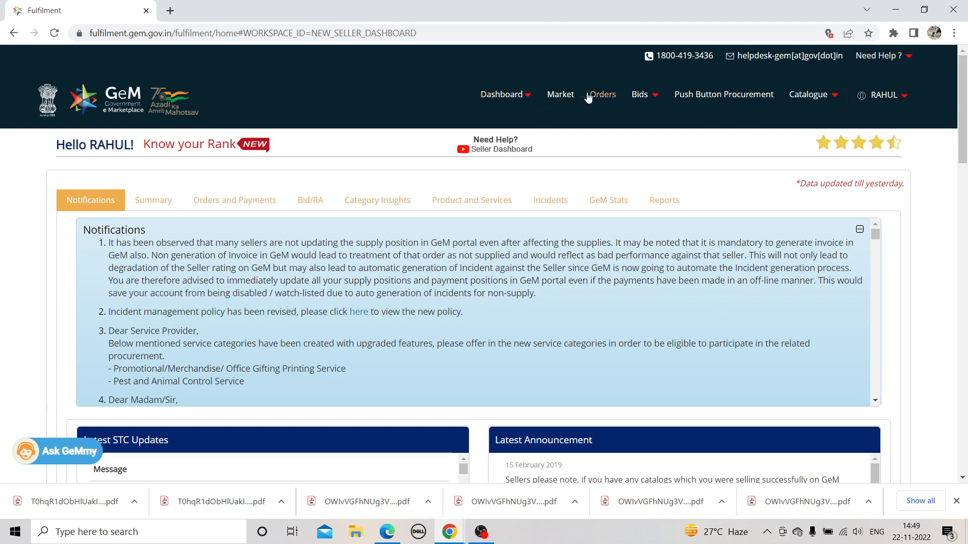
# - Go from the seller dashboard to the Orders page listing all 181 orders
pyautogui.click(604, 98)
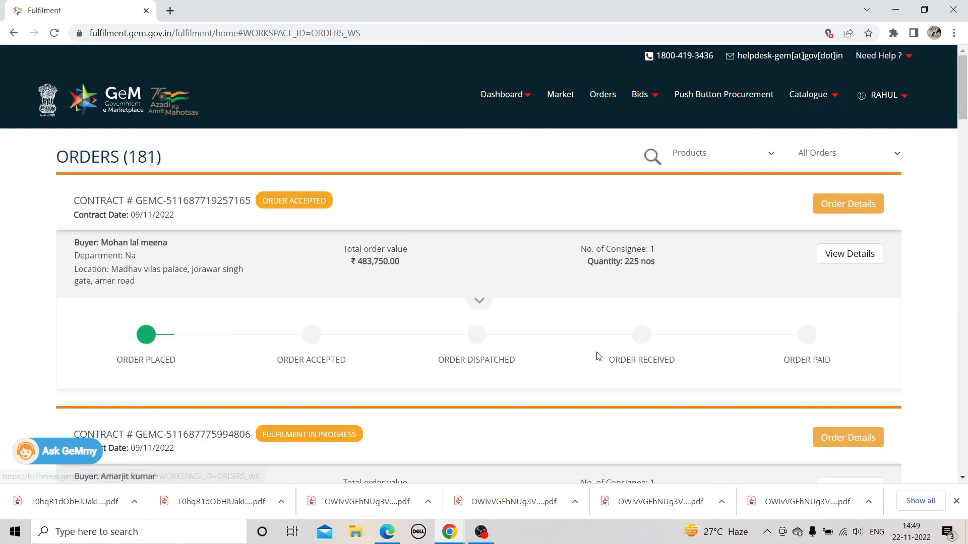
# - Find the accepted ₹15,000 centre-table contract in the Orders list and view its details
pyautogui.scroll(-4, 678, 283)
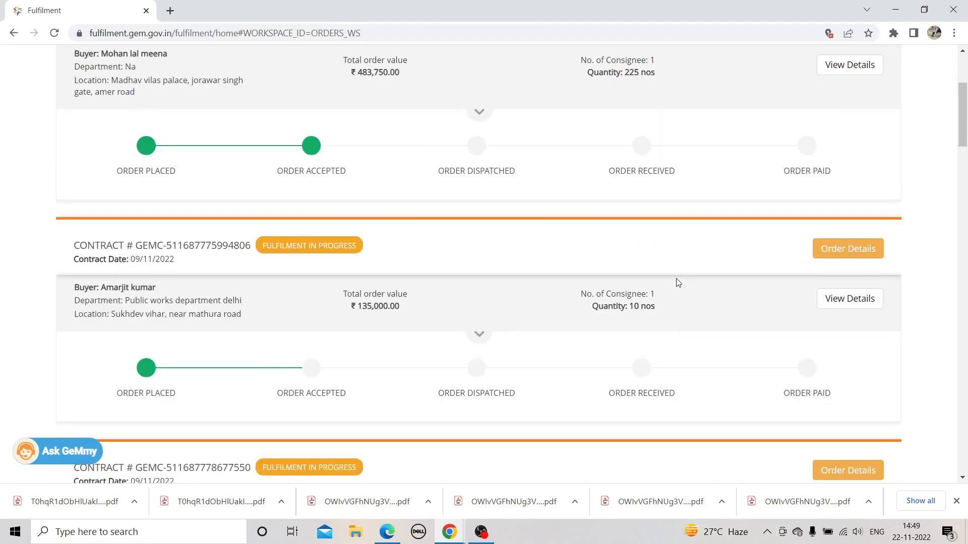
pyautogui.scroll(-5, 678, 283)
pyautogui.scroll(-8, 678, 283)
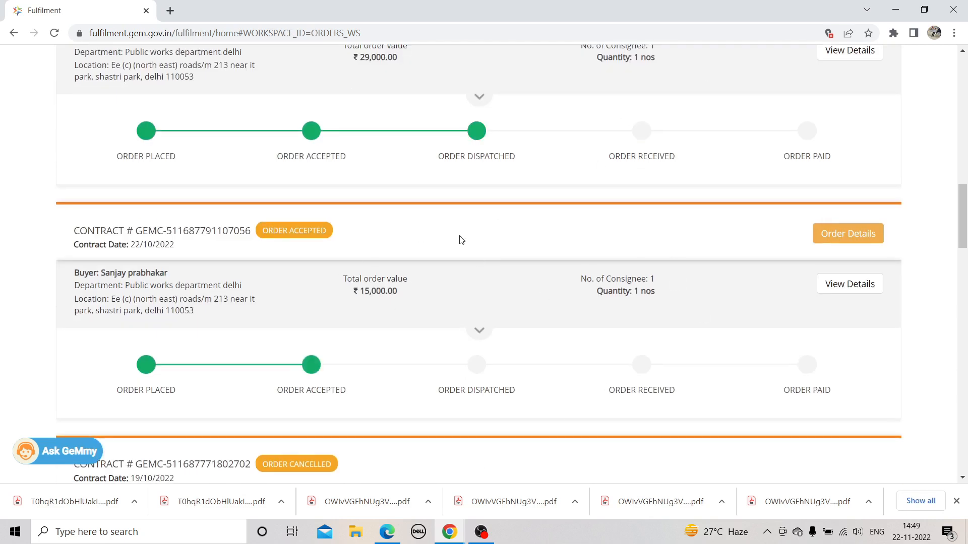
pyautogui.scroll(-1, 460, 240)
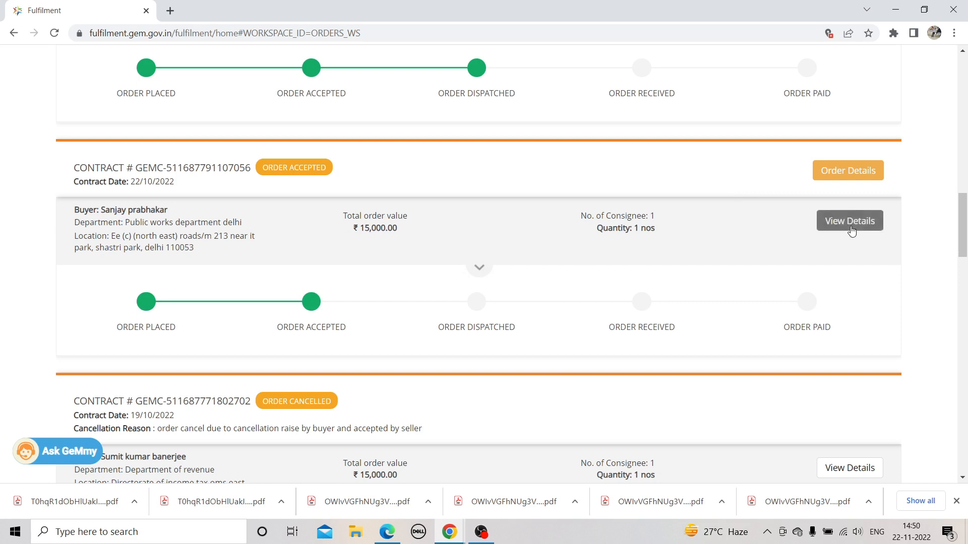
pyautogui.scroll(-3, 851, 231)
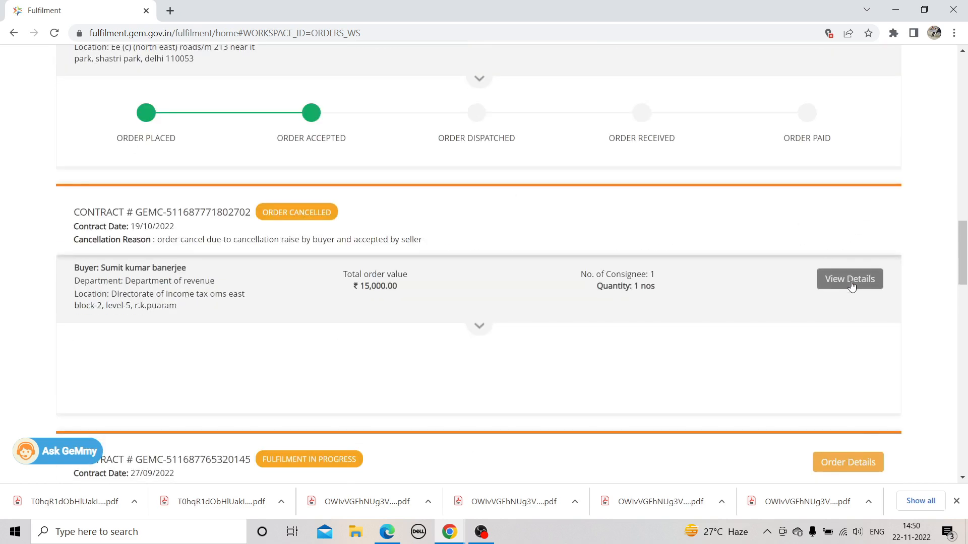
pyautogui.scroll(5, 850, 282)
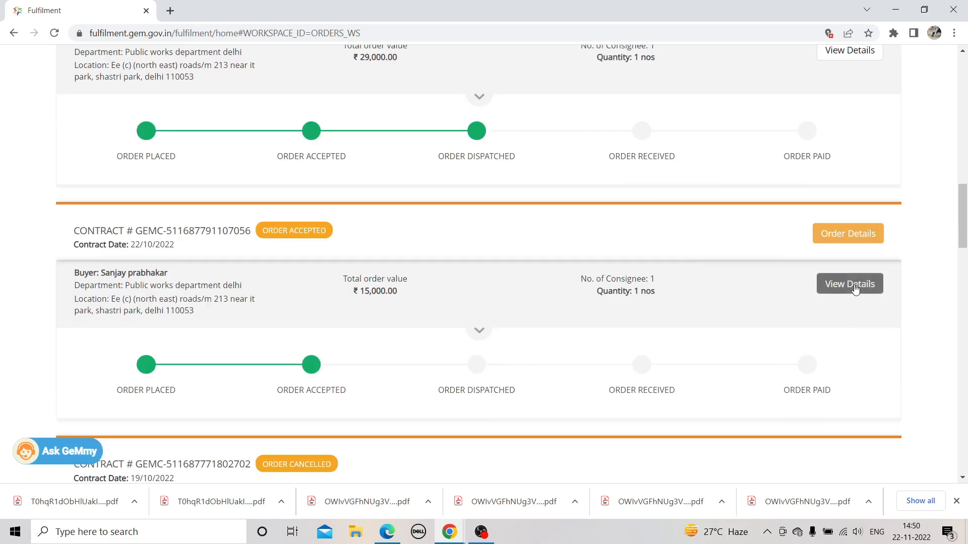
pyautogui.click(855, 287)
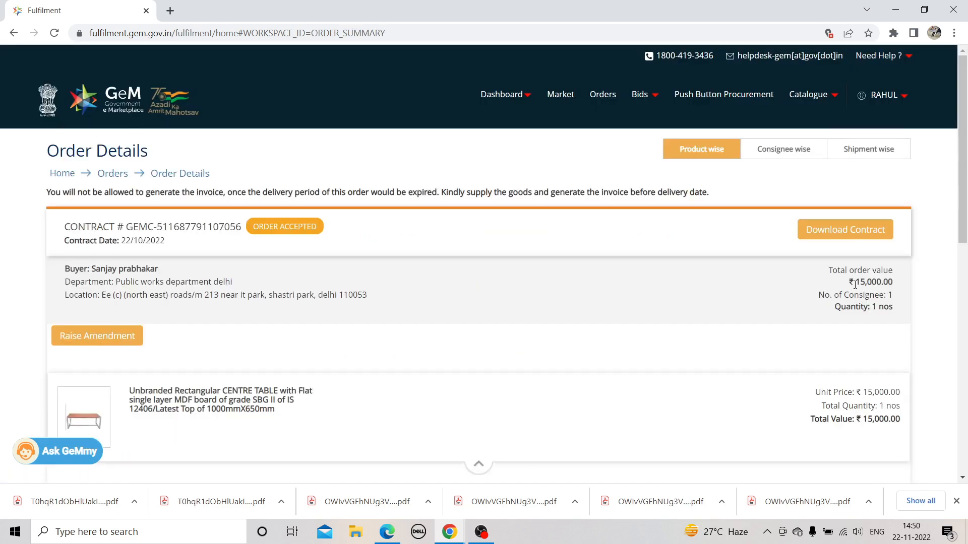
# - Choose Generate in the consignee table's Invoice column to start the invoice
pyautogui.scroll(-2, 747, 219)
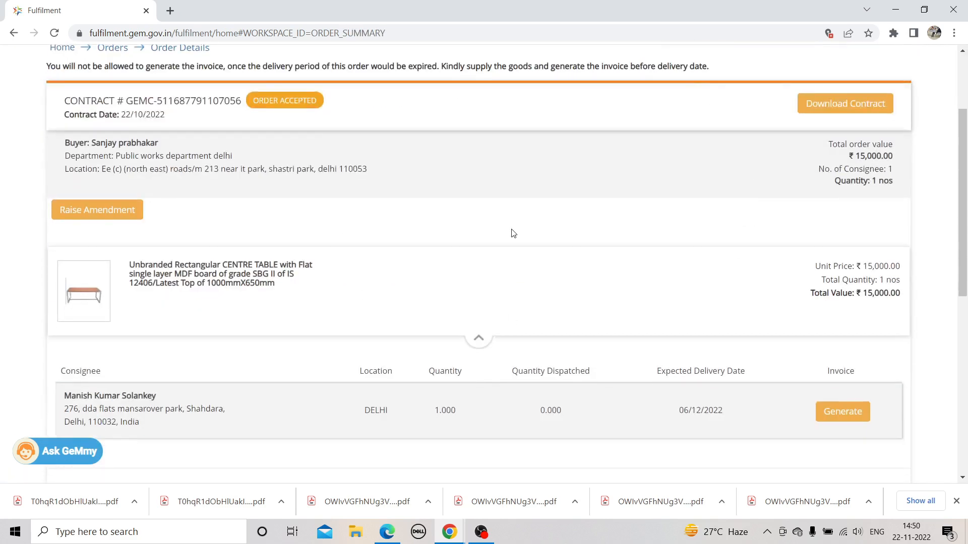
pyautogui.scroll(1, 513, 232)
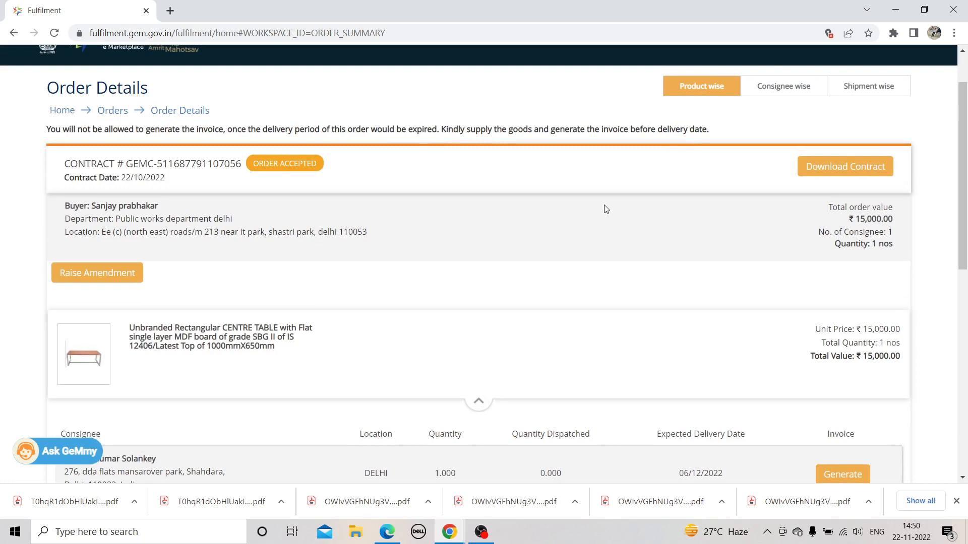
pyautogui.scroll(-1, 606, 209)
pyautogui.scroll(-3, 807, 241)
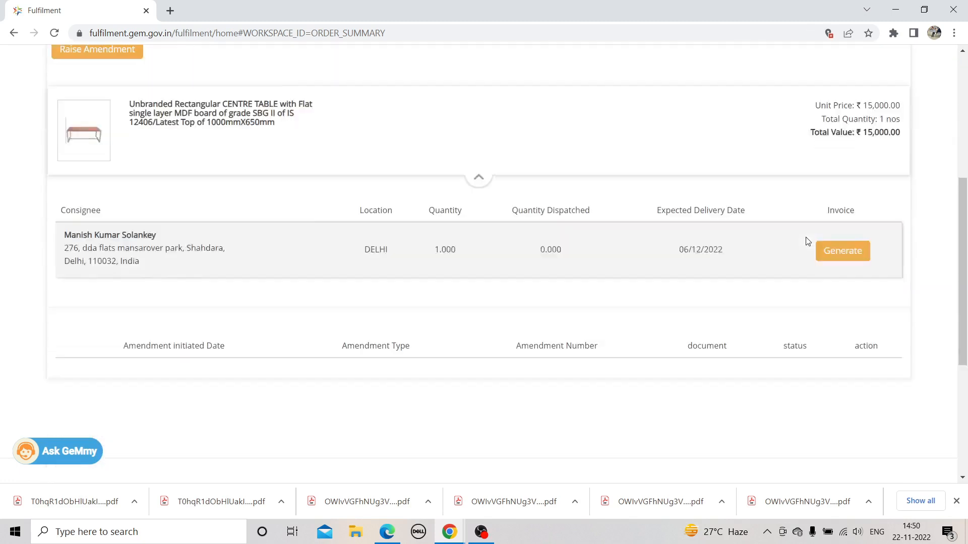
pyautogui.scroll(-1, 807, 241)
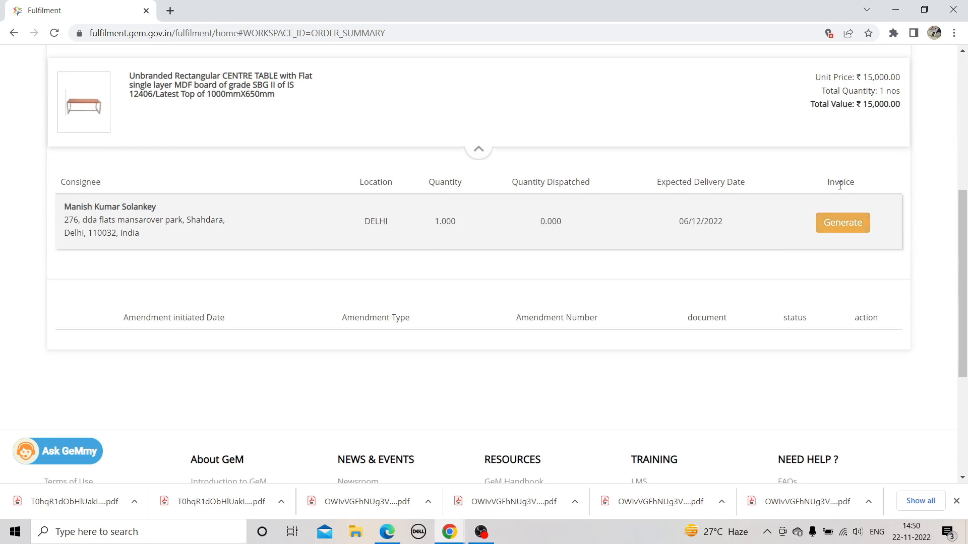
pyautogui.click(843, 224)
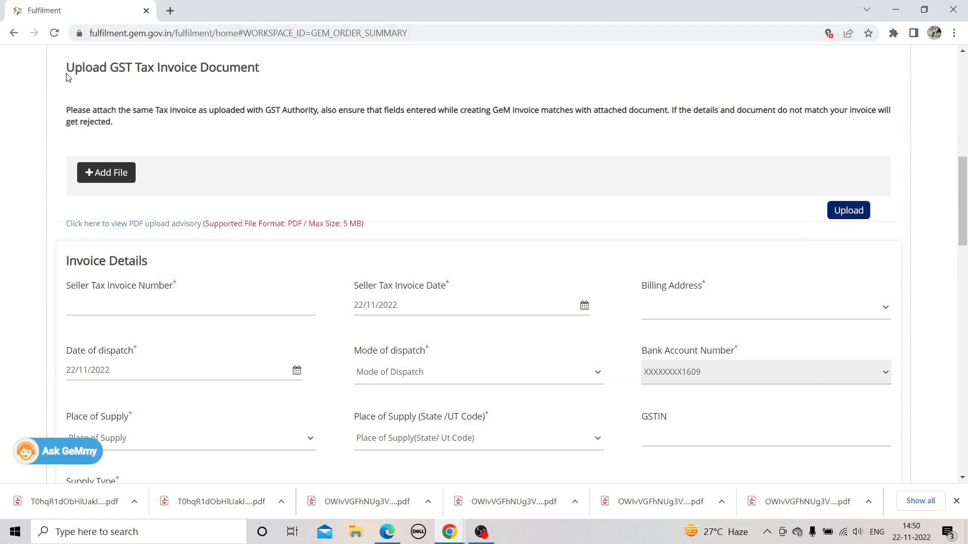
# - Bring up the file picker with Add File under Upload GST Tax Invoice Document
pyautogui.moveTo(67, 77); pyautogui.dragTo(187, 82)
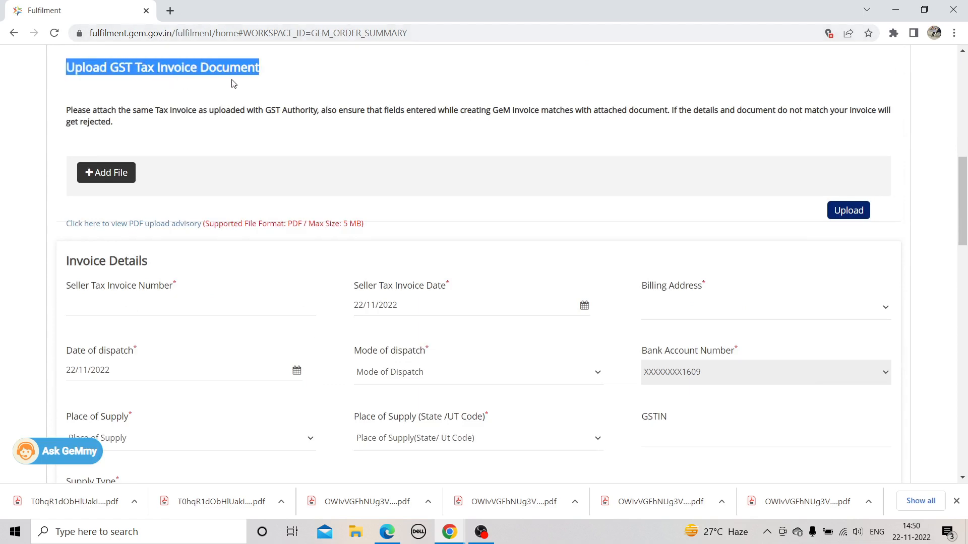
pyautogui.click(255, 96)
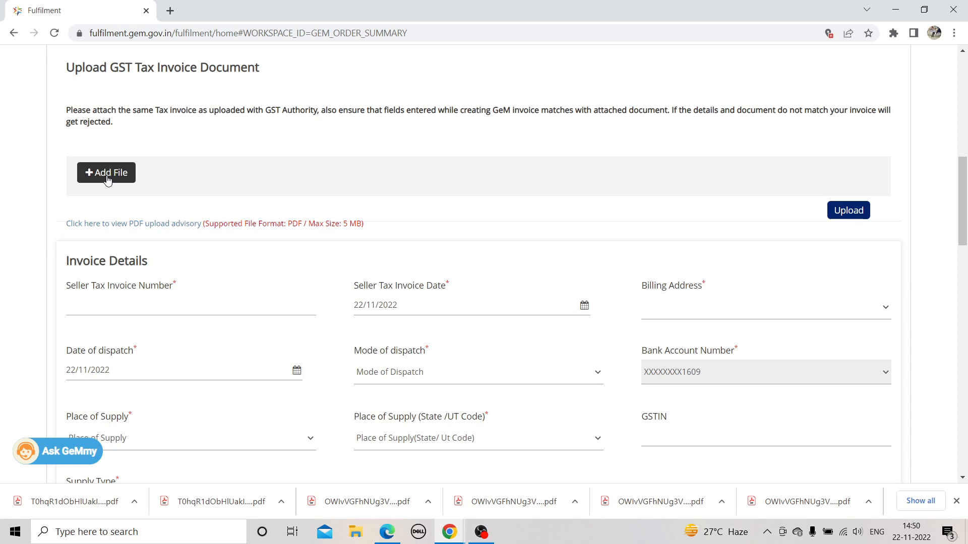
pyautogui.click(108, 179)
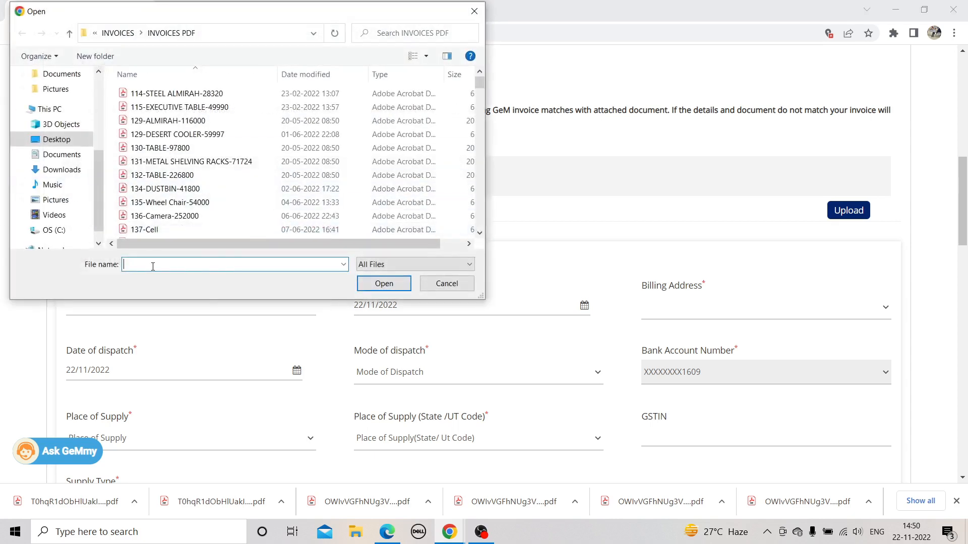
# - Attach 168.pdf from the INVOICES PDF folder and upload it as the GST tax invoice
pyautogui.write('168')
pyautogui.press('Return')
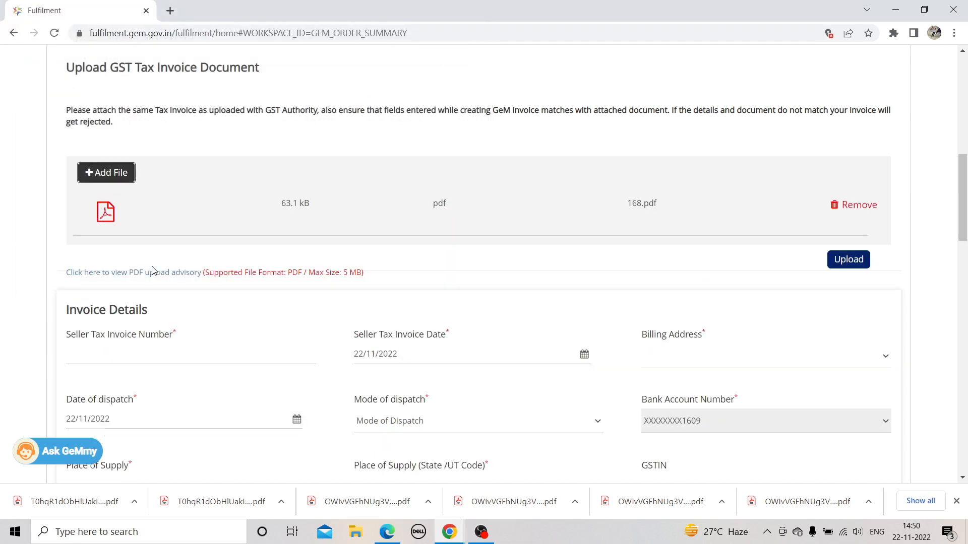
pyautogui.click(835, 269)
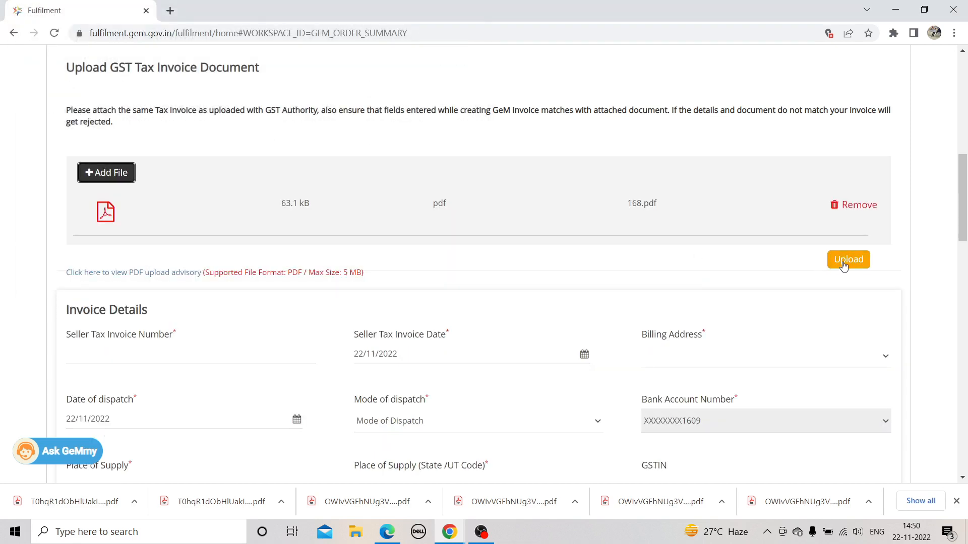
pyautogui.click(844, 262)
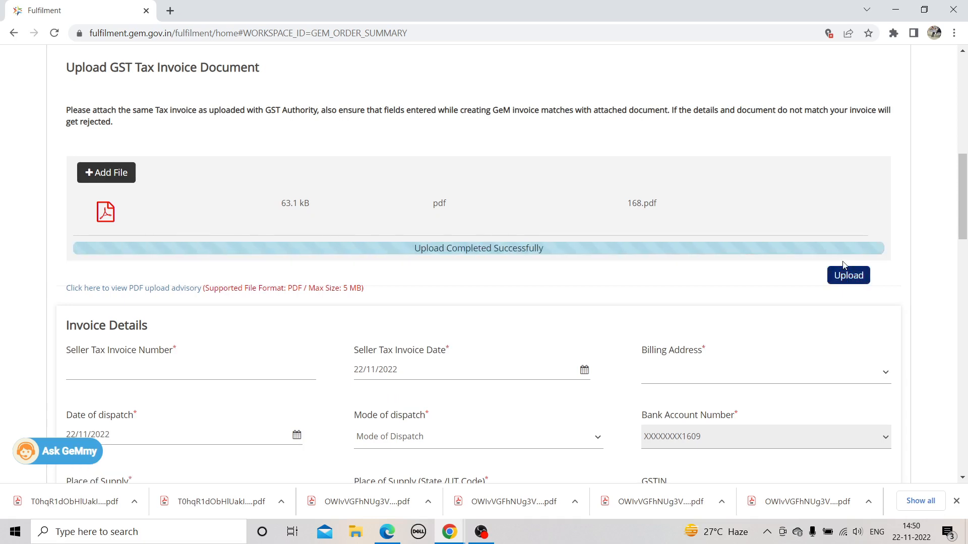
pyautogui.scroll(-3, 207, 231)
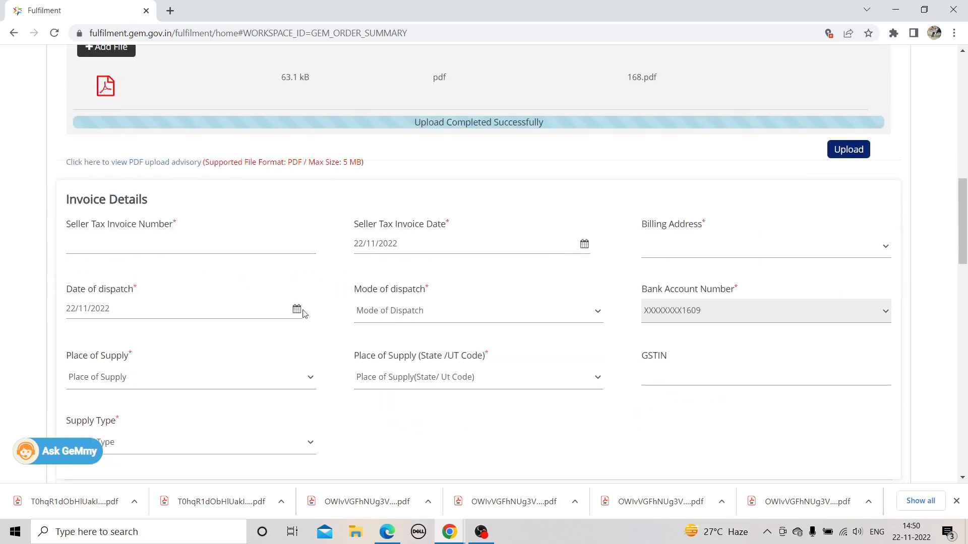
# - Enter invoice number KE-168, invoice date 10/11/2022, and select the only billing address
pyautogui.click(203, 240)
pyautogui.write('KE-168')
pyautogui.scroll(-1, 169, 233)
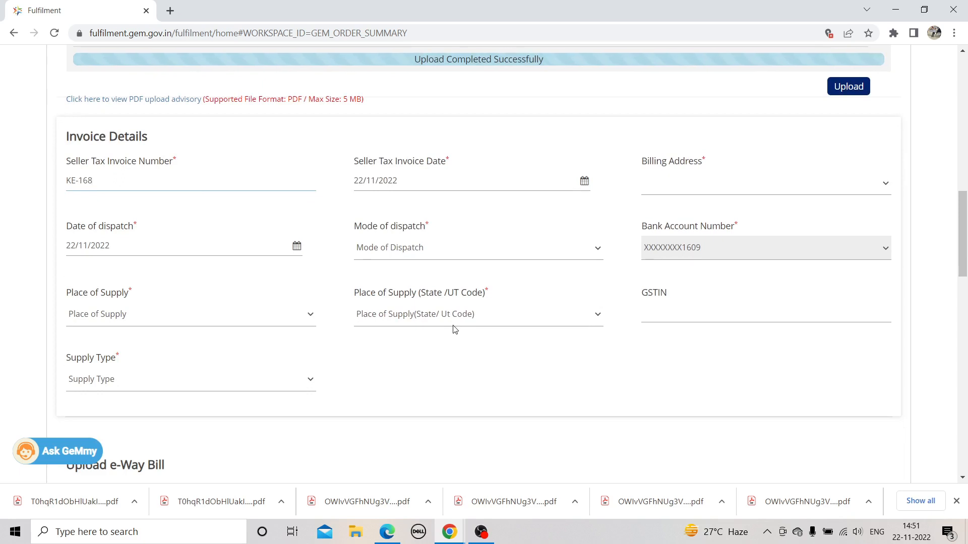
pyautogui.click(501, 181)
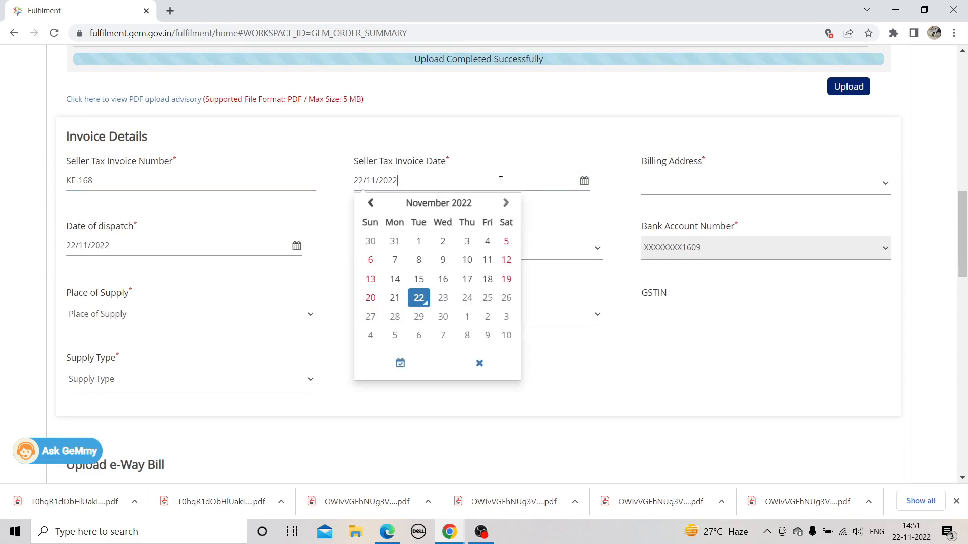
pyautogui.click(468, 260)
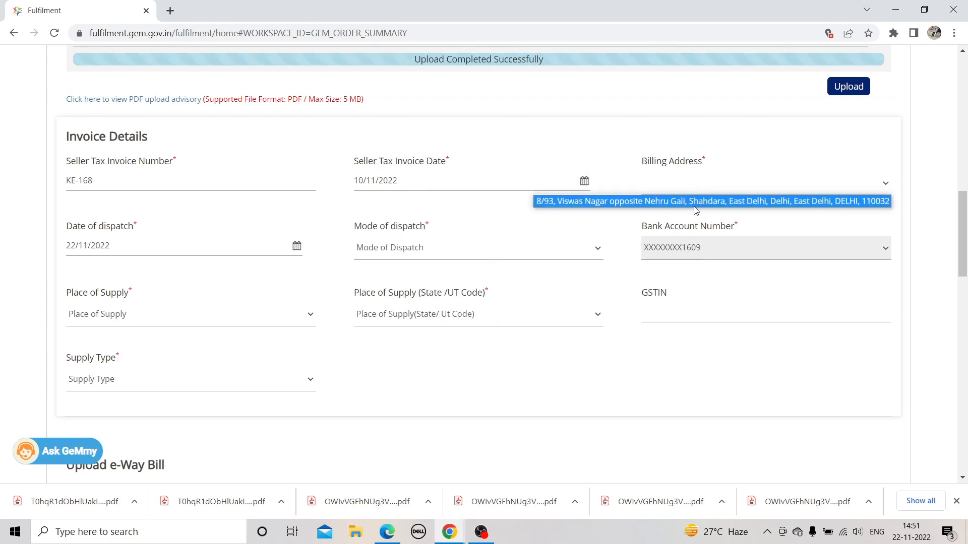
pyautogui.click(695, 204)
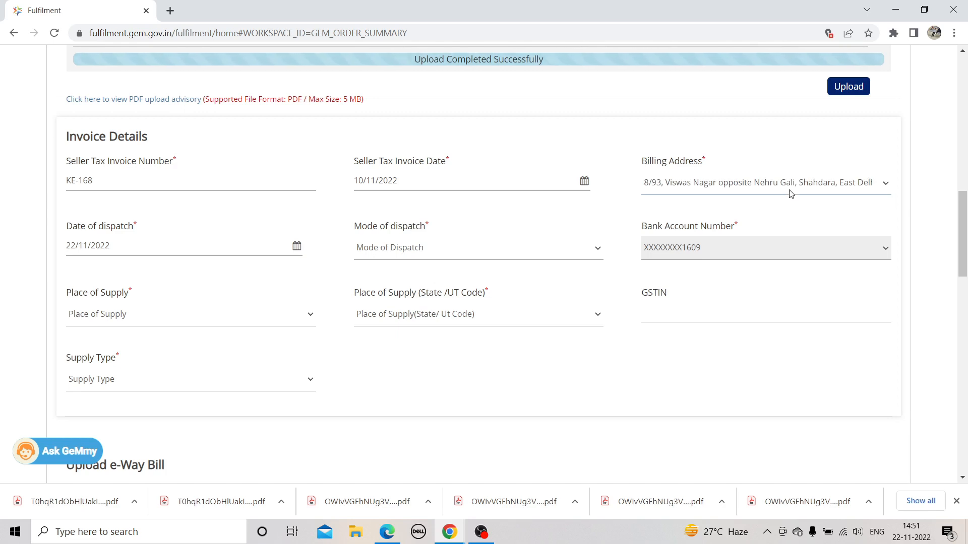
pyautogui.scroll(-1, 791, 195)
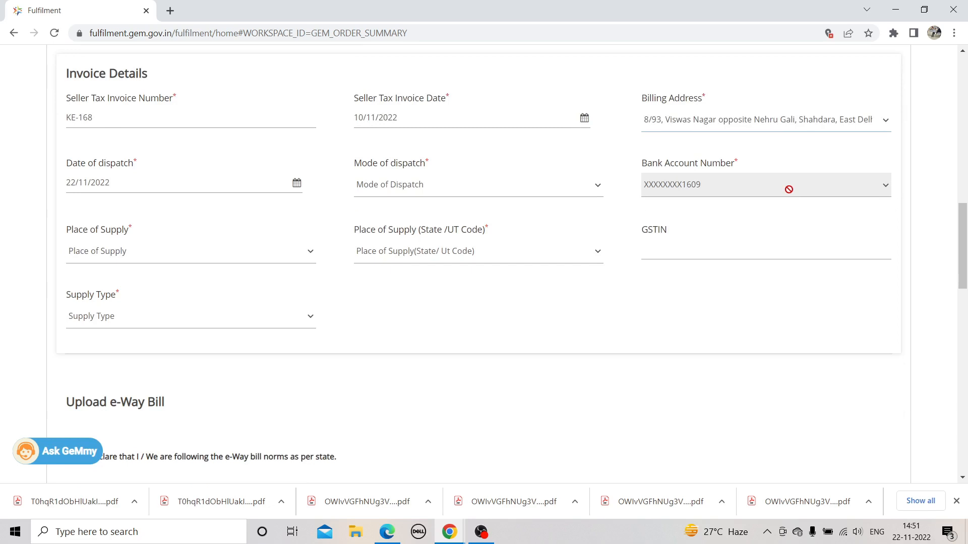
# - Set the dispatch date to 10/11/2022 and the mode of dispatch to Courier
pyautogui.click(191, 187)
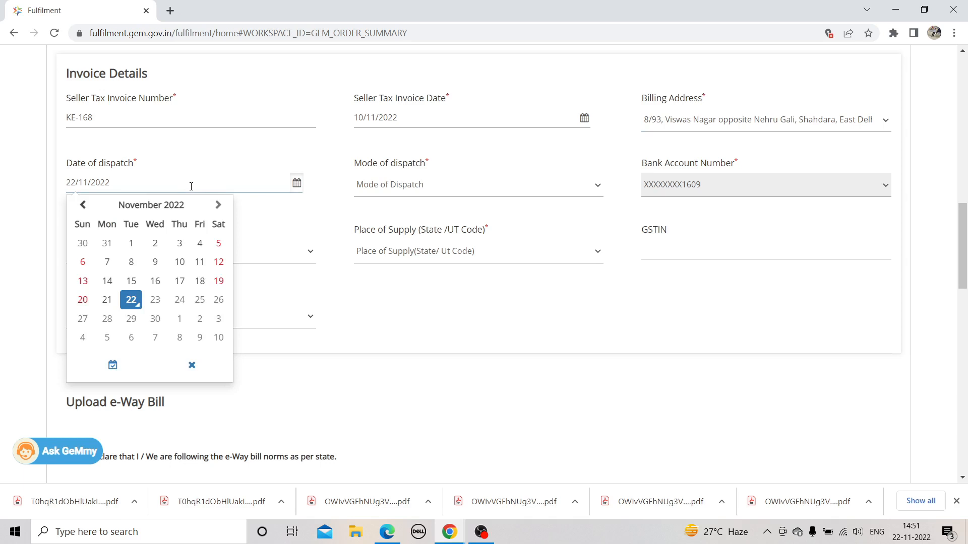
pyautogui.click(176, 266)
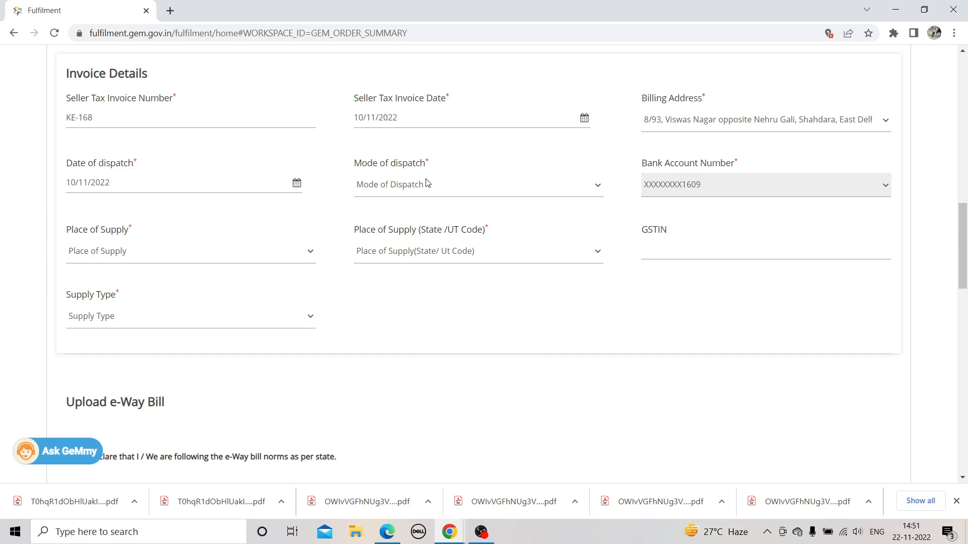
pyautogui.click(423, 192)
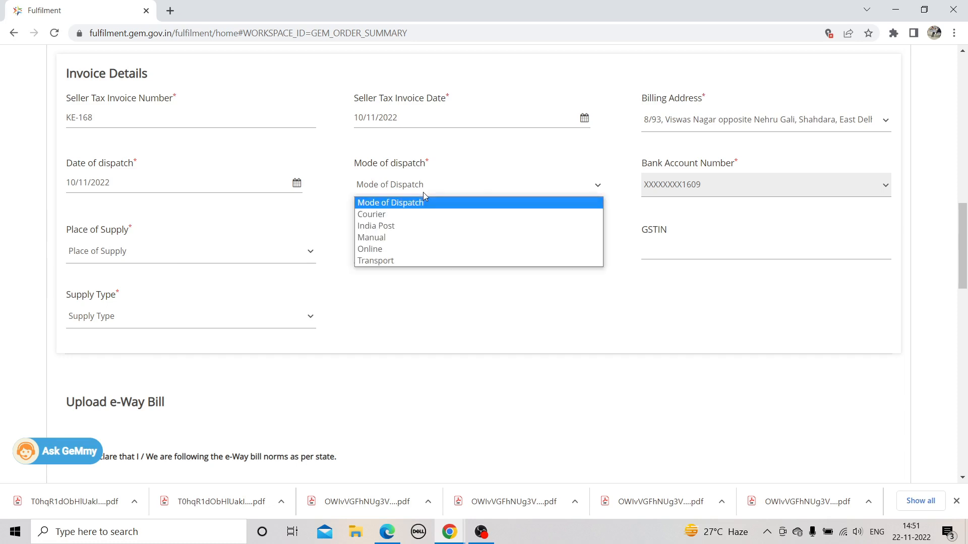
pyautogui.press('Down')
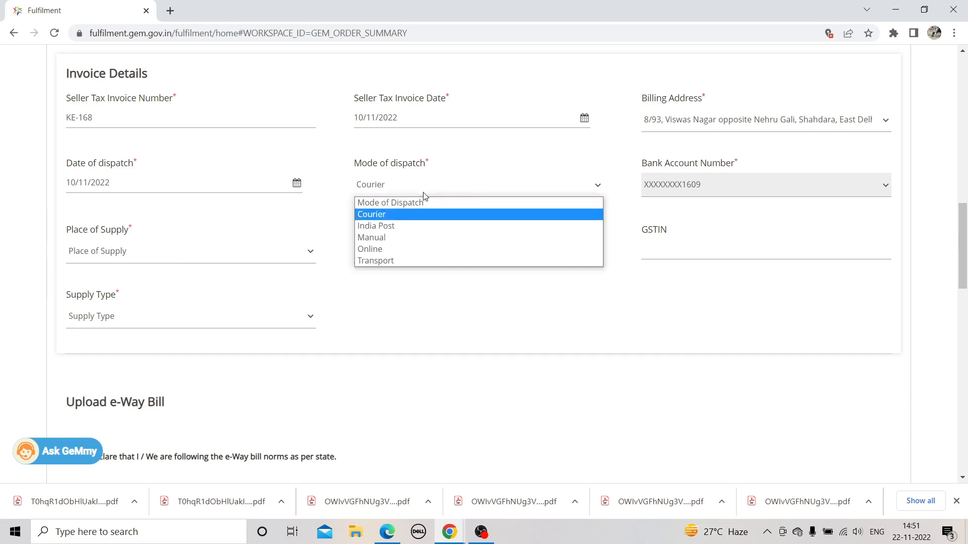
pyautogui.press('Down')
pyautogui.press('Down')
pyautogui.press('Down')
pyautogui.press('Down')
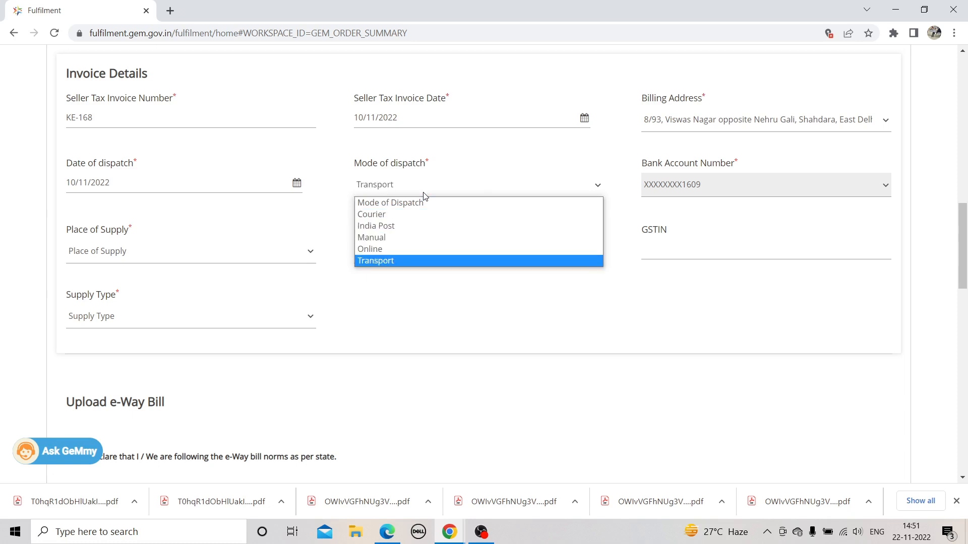
pyautogui.click(397, 216)
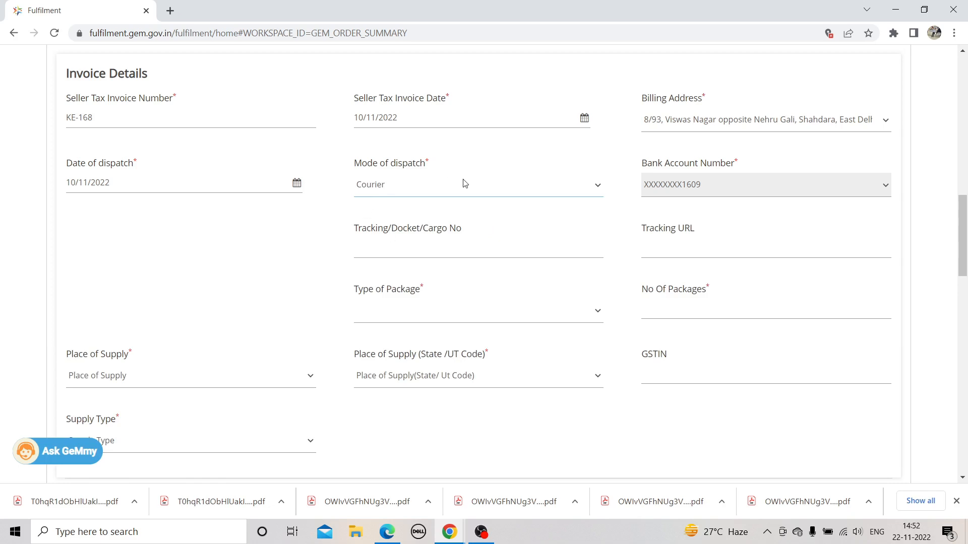
# - Choose Custom as the Type of Package in the courier tracking fields
pyautogui.click(394, 250)
pyautogui.click(414, 322)
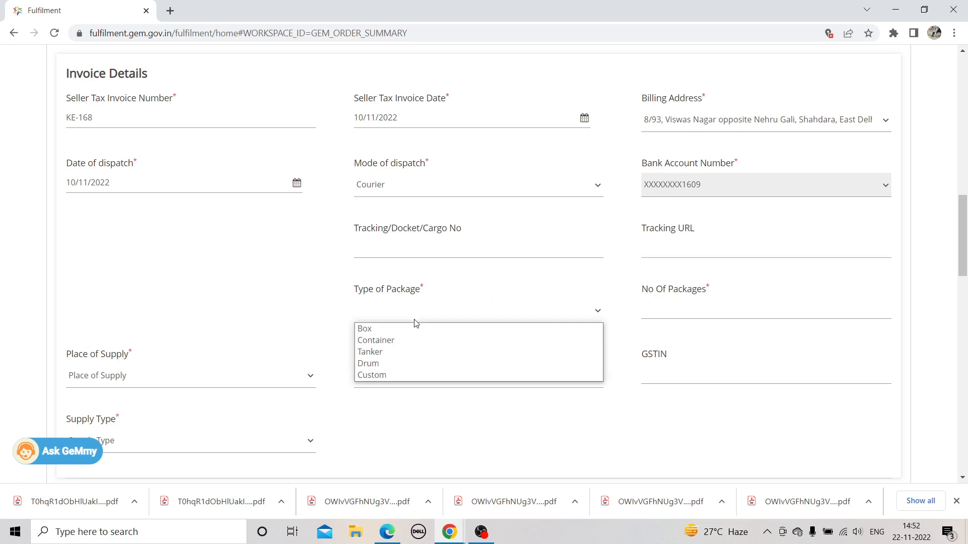
pyautogui.scroll(-1, 414, 322)
pyautogui.click(413, 257)
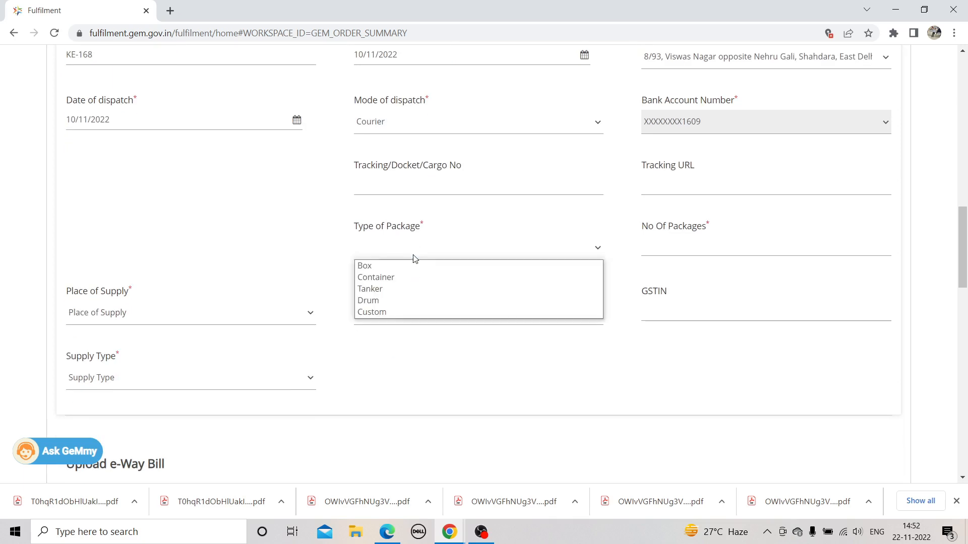
pyautogui.press('Down')
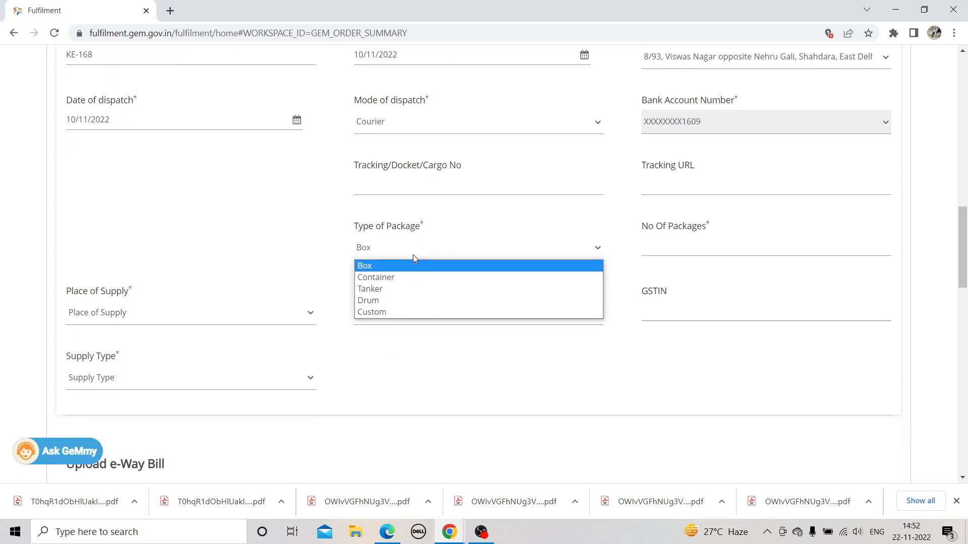
pyautogui.press('Down')
pyautogui.press('Down')
pyautogui.press('Down')
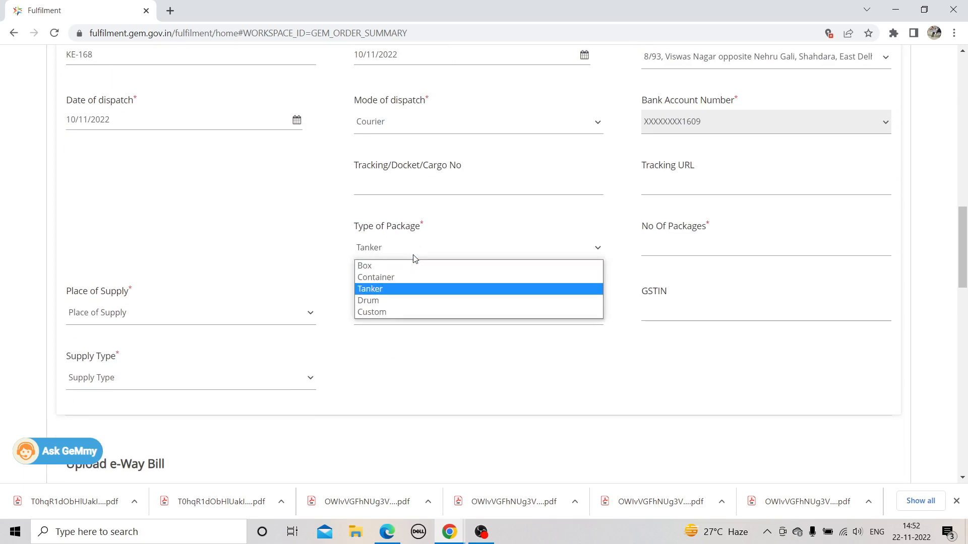
pyautogui.press('Down')
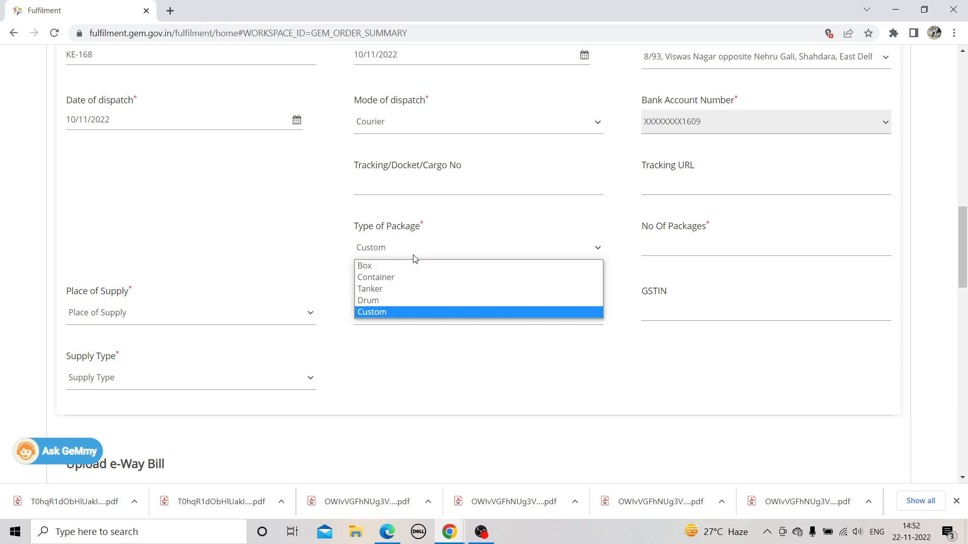
pyautogui.press('Return')
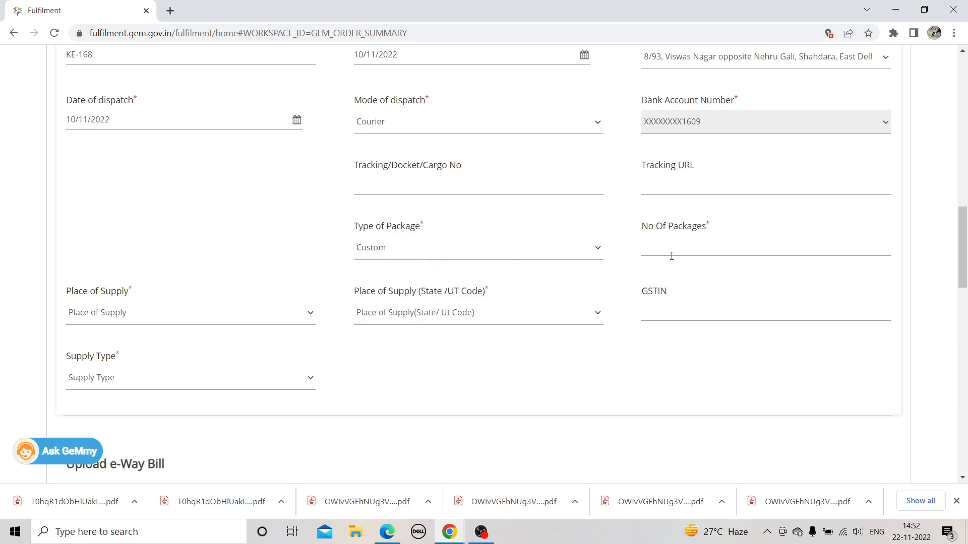
pyautogui.click(667, 243)
# - Change the mode of dispatch from Courier to Manual
pyautogui.click(400, 127)
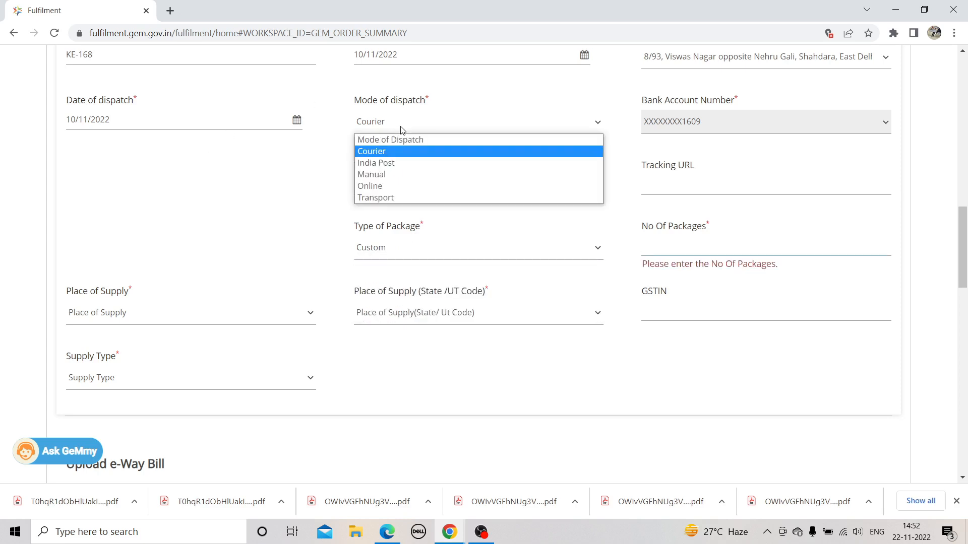
pyautogui.click(395, 173)
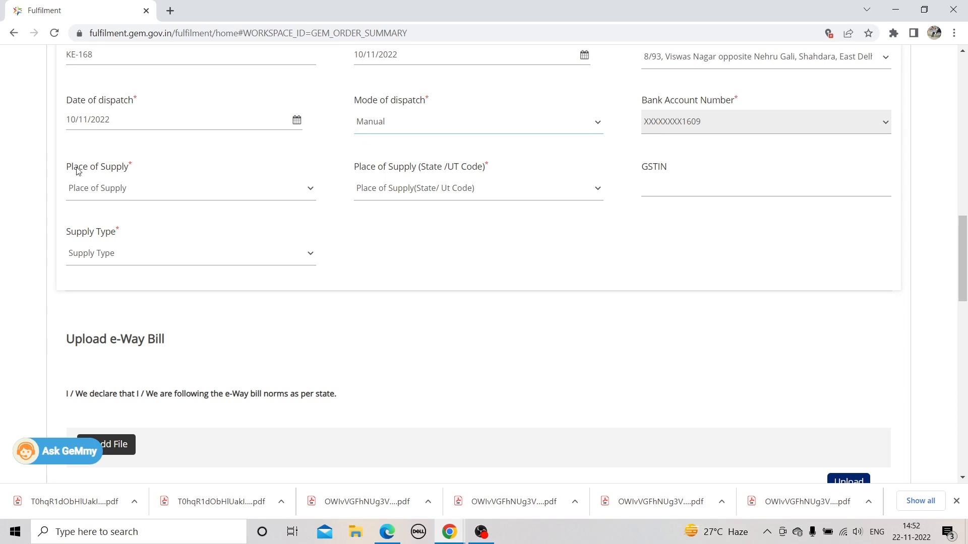
pyautogui.scroll(-1, 233, 183)
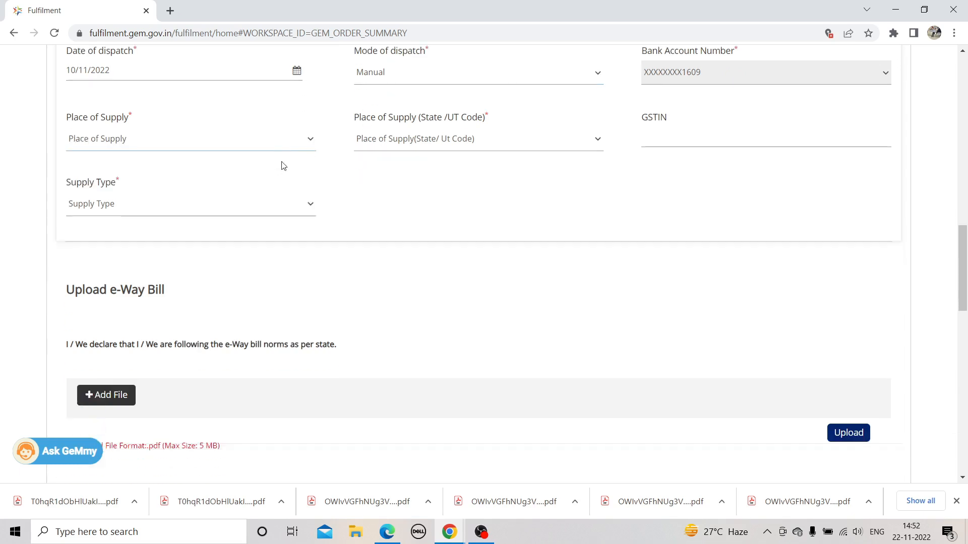
pyautogui.click(186, 129)
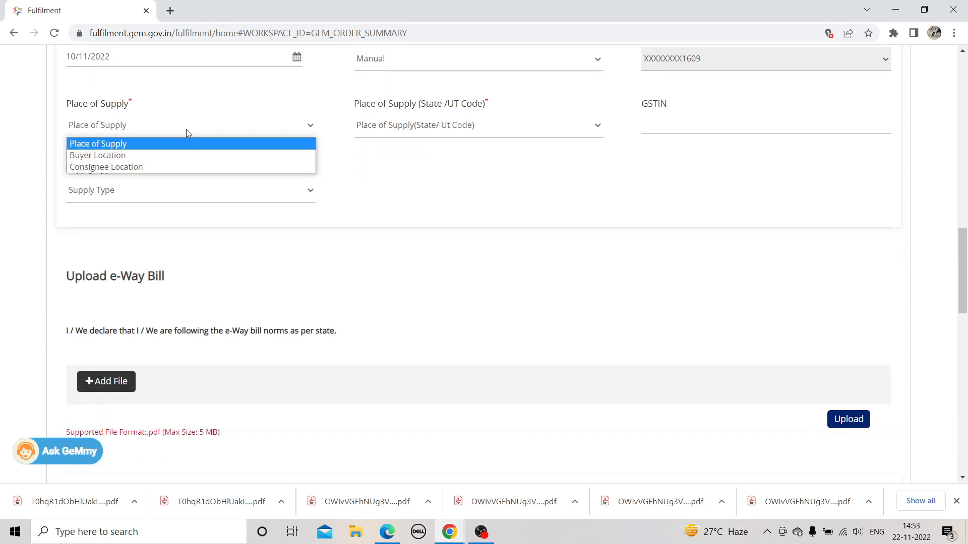
# - Select Buyer Location as Place of Supply and Delhi / 07 as its State/UT code
pyautogui.press('Down')
pyautogui.press('Down')
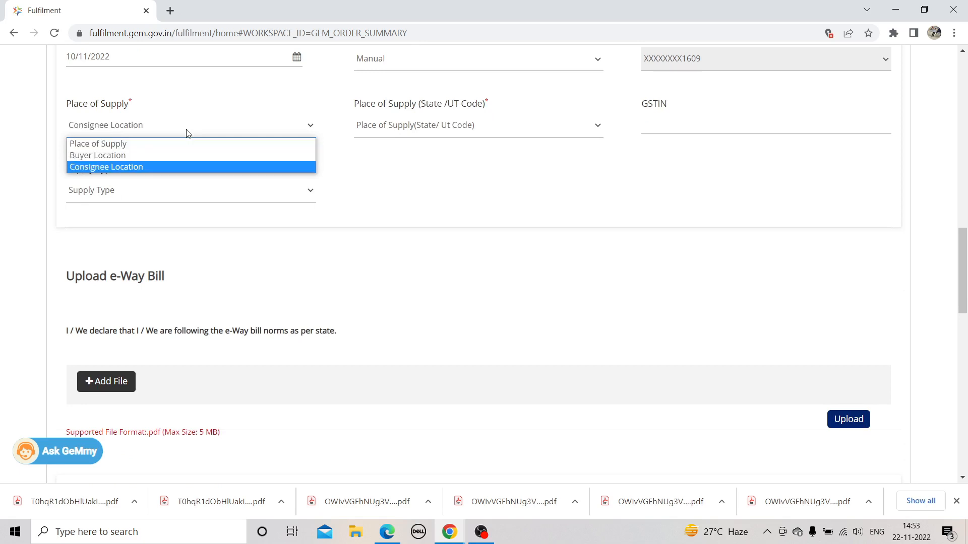
pyautogui.press('Up')
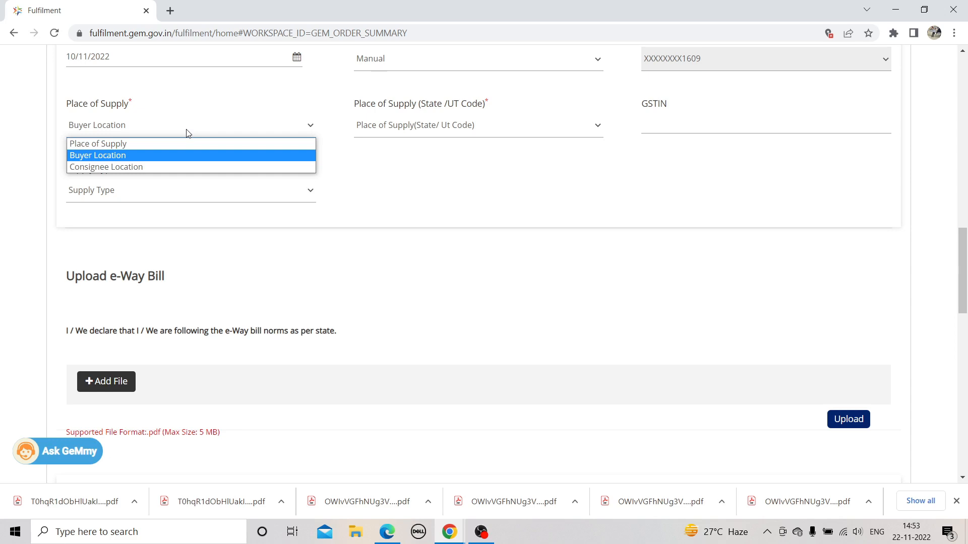
pyautogui.click(186, 129)
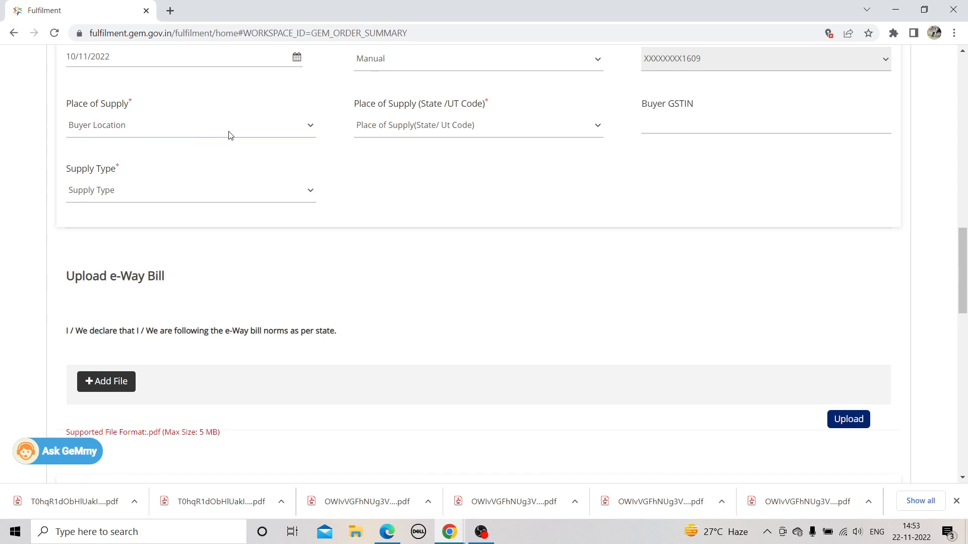
pyautogui.click(382, 134)
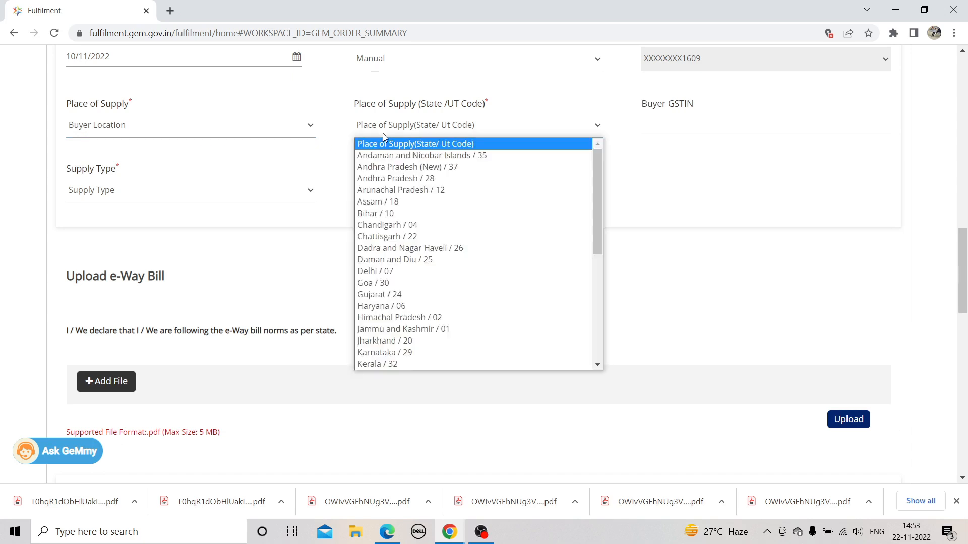
pyautogui.write('del')
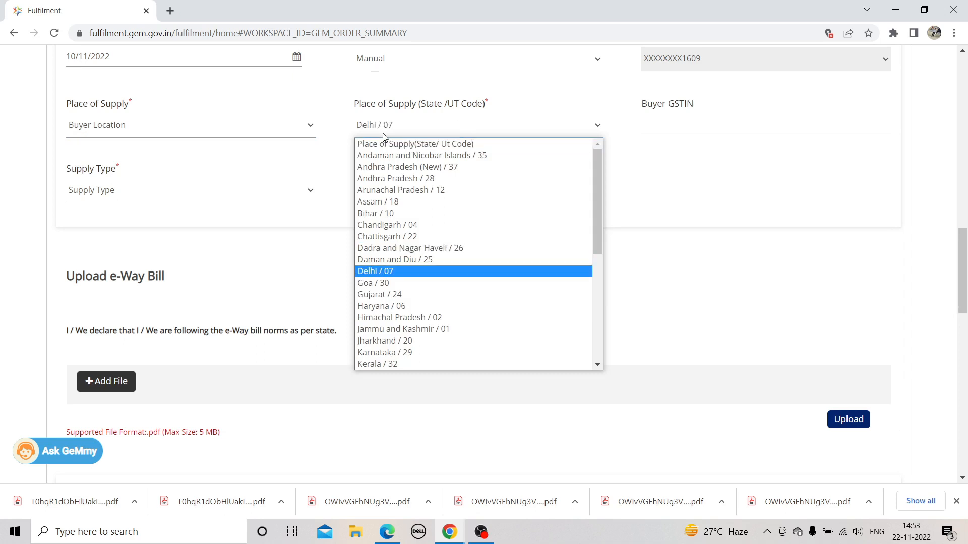
pyautogui.press('Return')
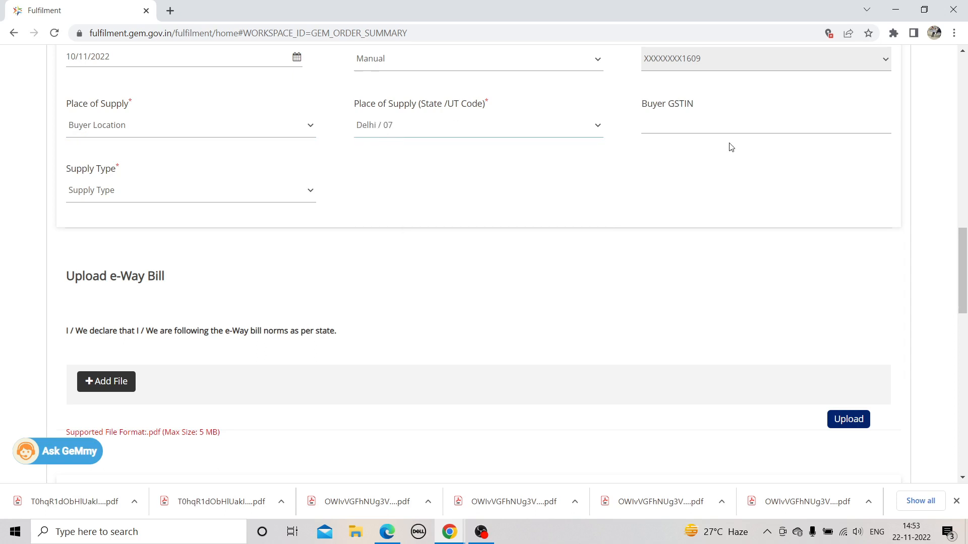
pyautogui.click(690, 131)
pyautogui.click(124, 200)
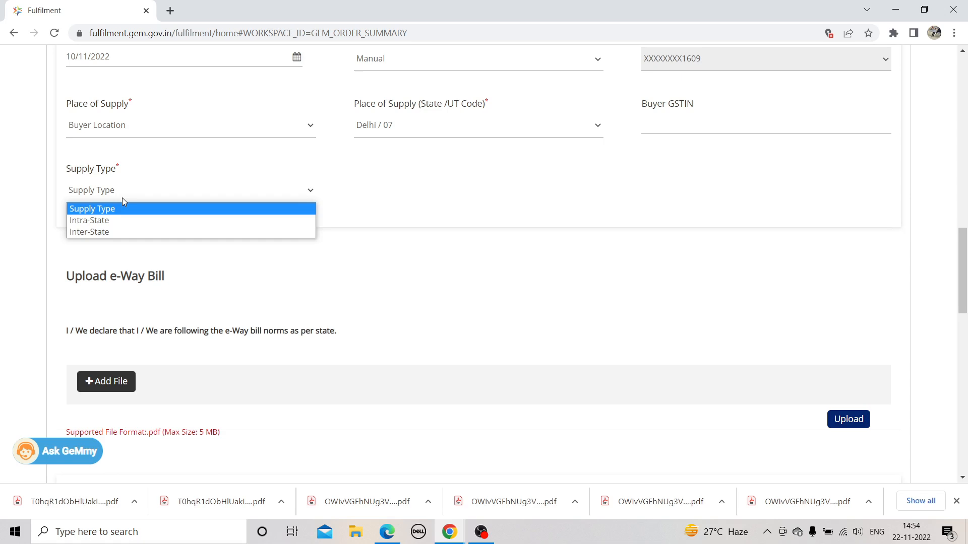
# - Choose Intra-State as the supply type, revealing the centre table's Product Details
pyautogui.press('Down')
pyautogui.press('Down')
pyautogui.press('Up')
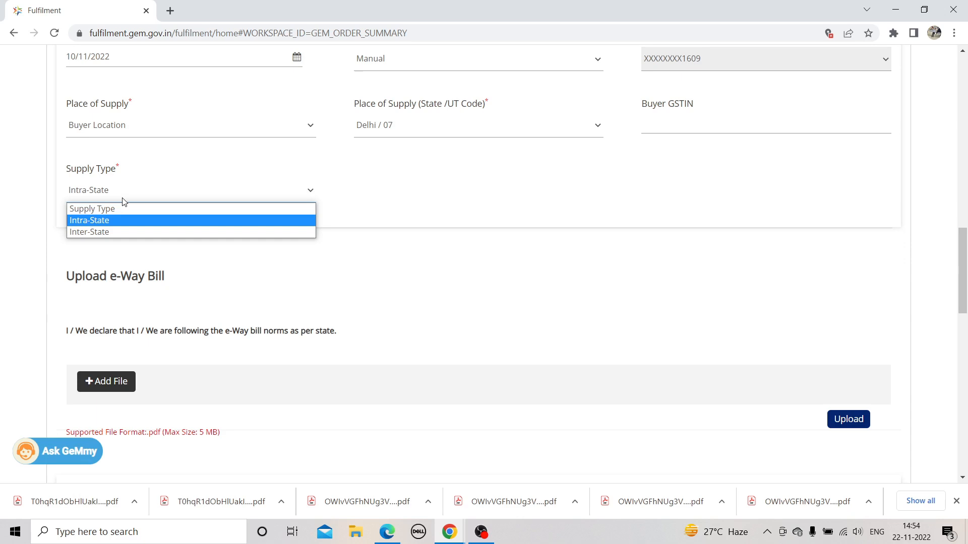
pyautogui.press('Down')
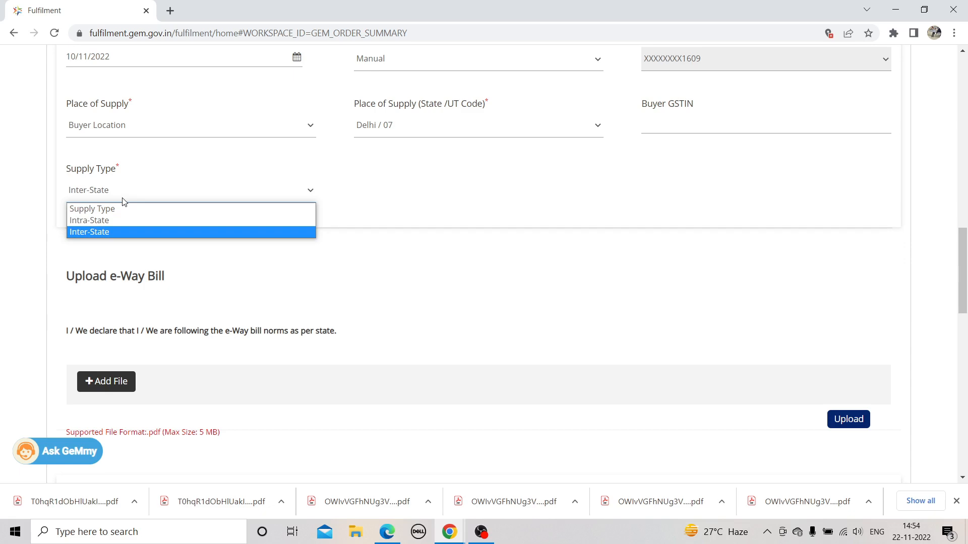
pyautogui.press('Up')
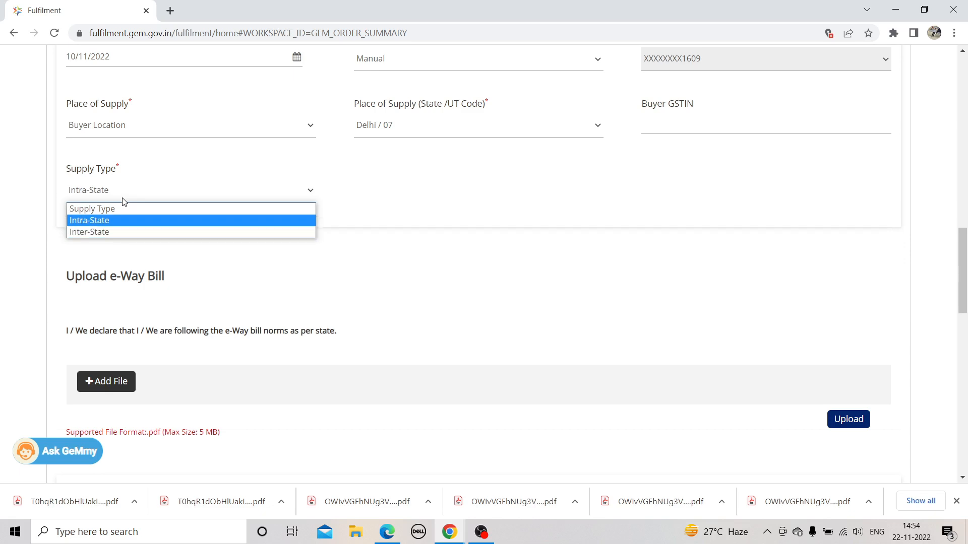
pyautogui.press('Return')
pyautogui.scroll(-3, 504, 252)
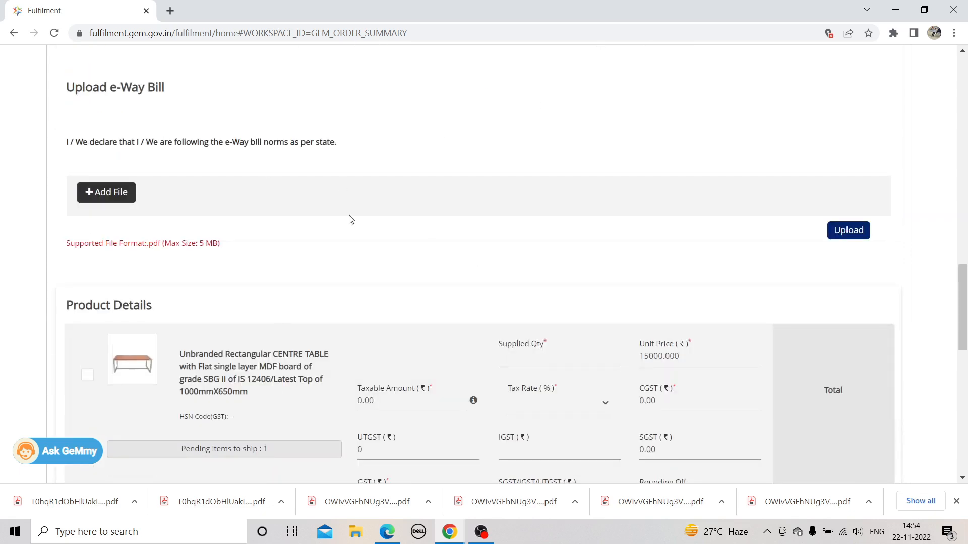
pyautogui.scroll(-2, 356, 202)
pyautogui.scroll(2, 422, 210)
pyautogui.scroll(-3, 108, 200)
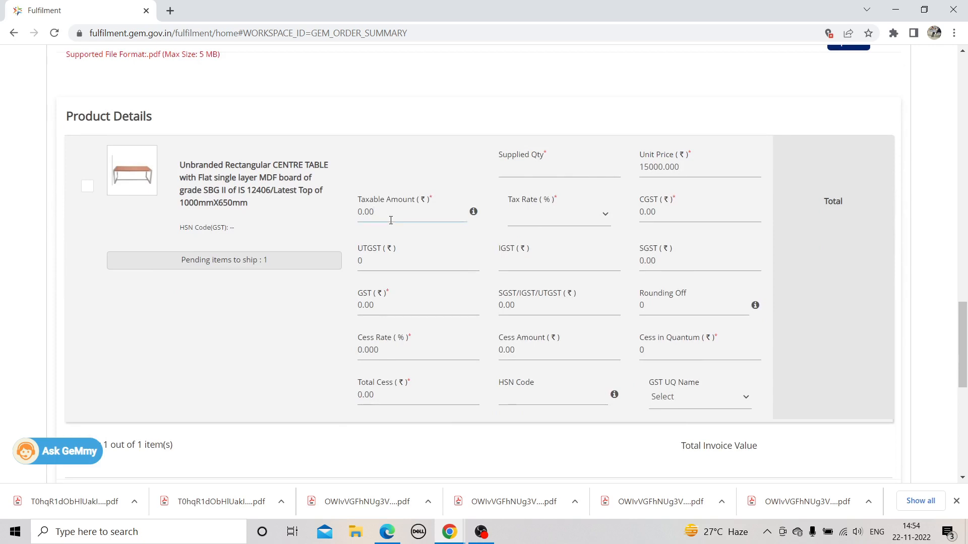
pyautogui.press('BackSpace')
pyautogui.press('BackSpace')
pyautogui.write('12711.86')
pyautogui.click(527, 174)
pyautogui.write('1')
pyautogui.click(538, 223)
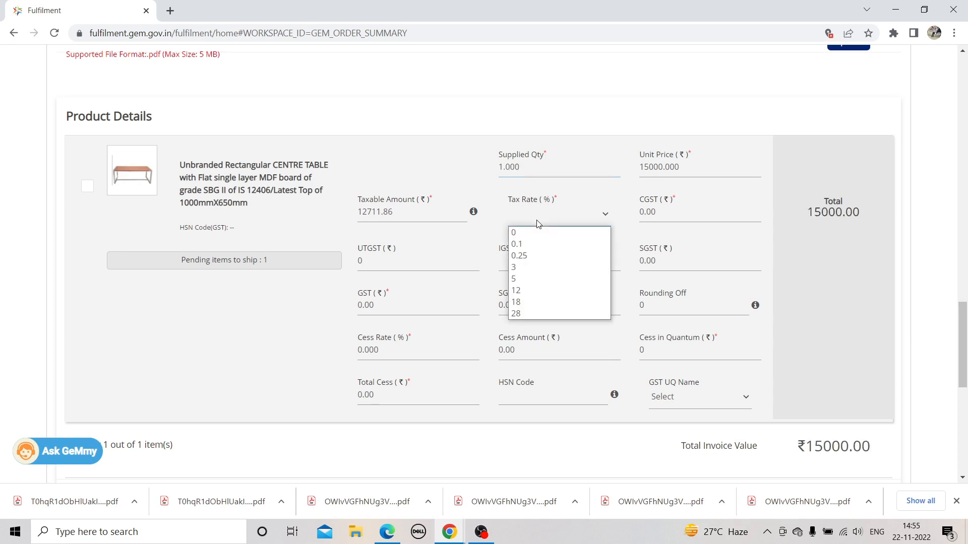
pyautogui.click(533, 302)
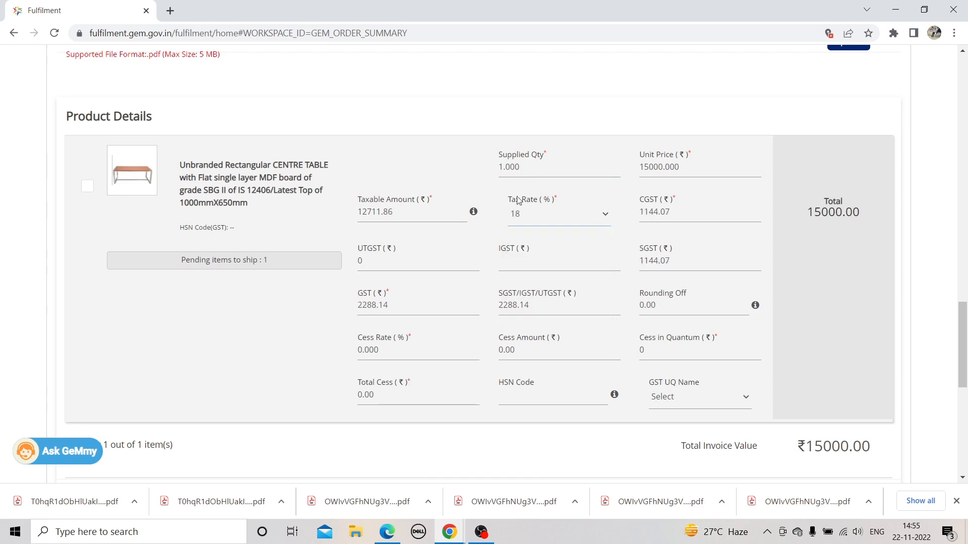
pyautogui.moveTo(807, 214); pyautogui.dragTo(860, 211)
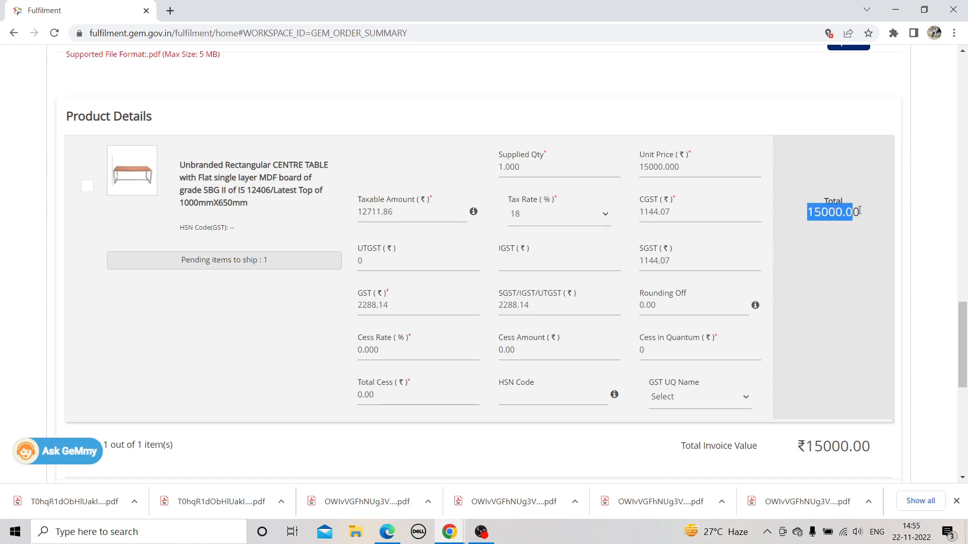
pyautogui.click(850, 255)
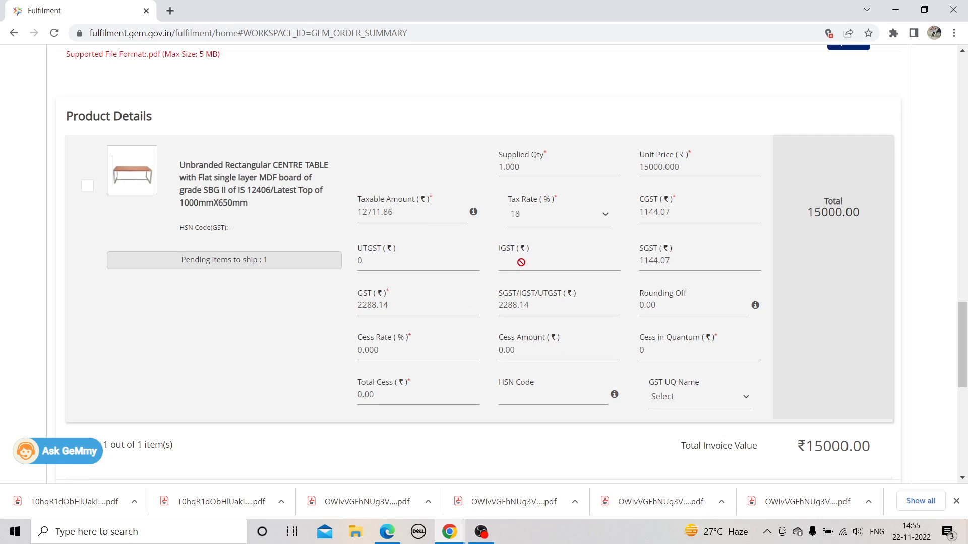
pyautogui.scroll(8, 292, 134)
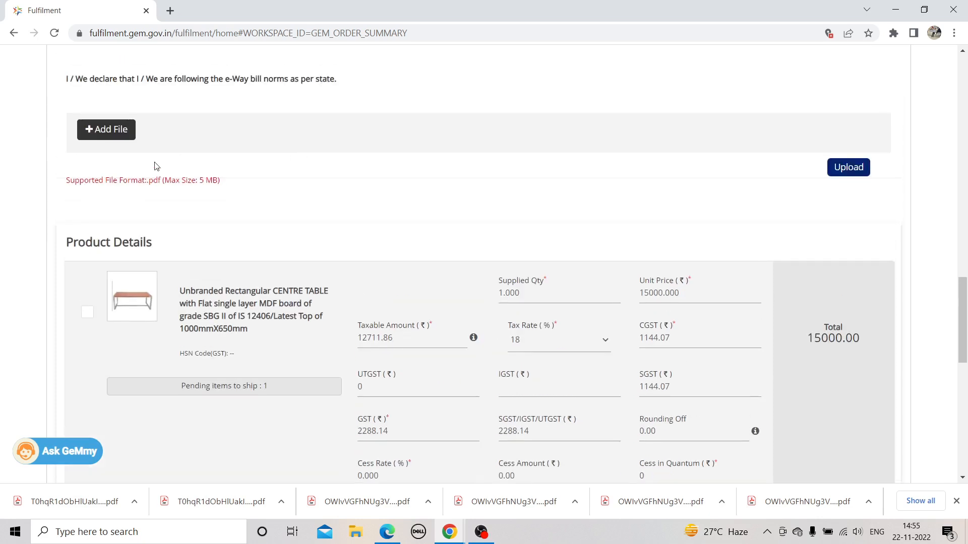
# - Switch the supply type to Inter-State and back to Intra-State, keeping CGST and SGST at 1144.07
pyautogui.click(149, 199)
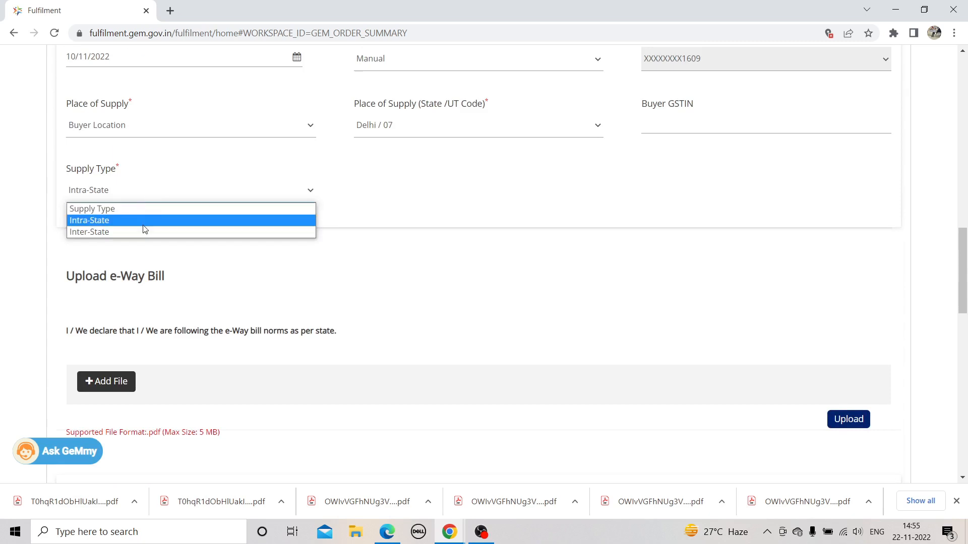
pyautogui.click(143, 230)
pyautogui.scroll(-8, 627, 255)
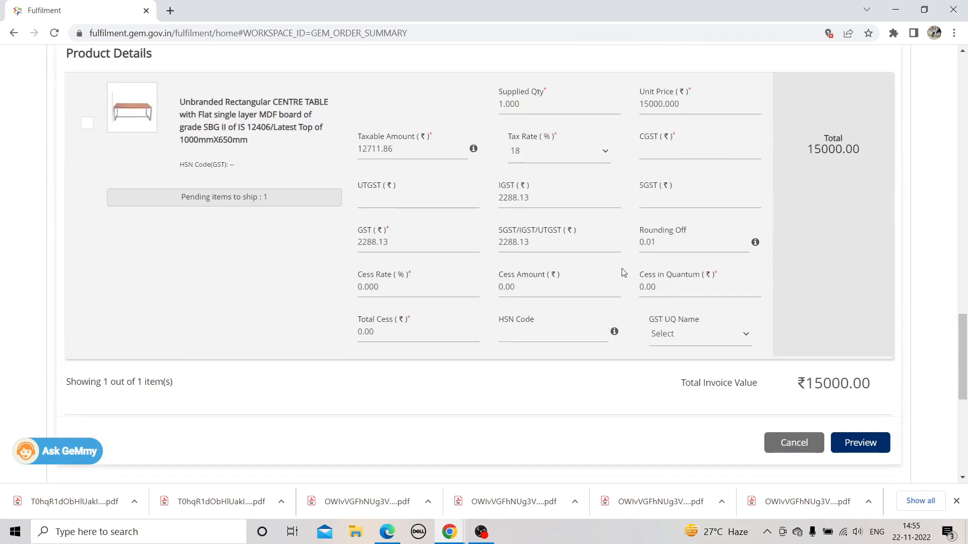
pyautogui.scroll(8, 539, 204)
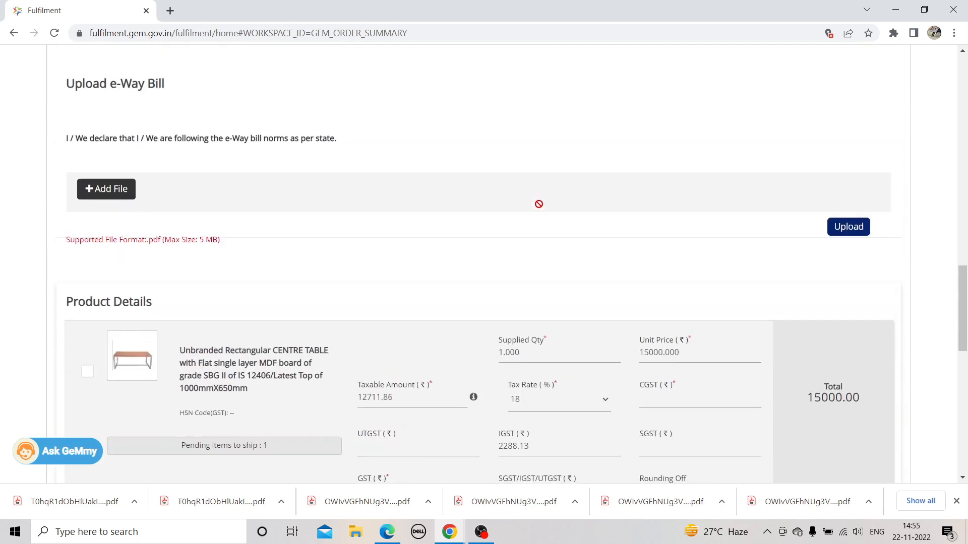
pyautogui.click(117, 131)
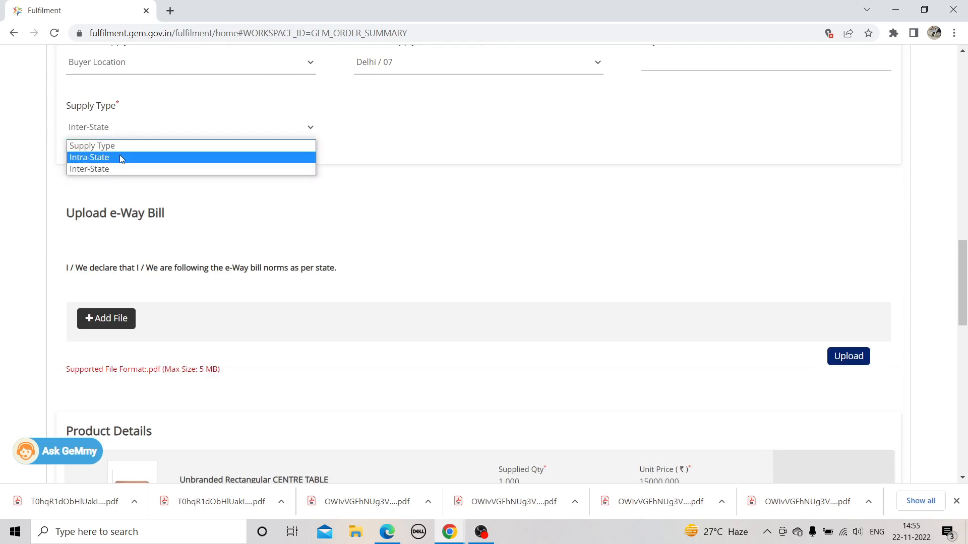
pyautogui.click(119, 157)
# - Give the centre table HSN code 9403 and preview the invoice
pyautogui.scroll(-6, 635, 247)
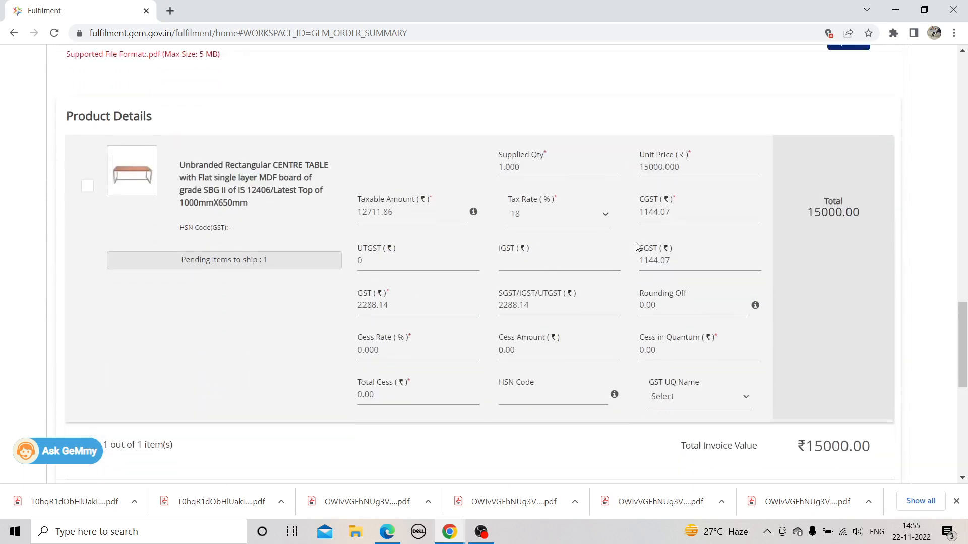
pyautogui.scroll(-3, 540, 338)
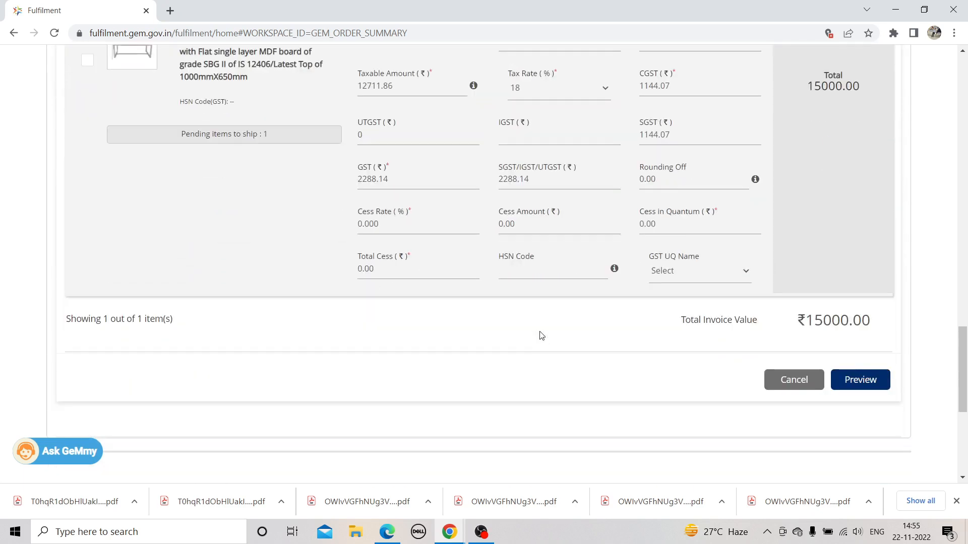
pyautogui.click(521, 271)
pyautogui.write('9403')
pyautogui.scroll(3, 591, 330)
pyautogui.scroll(13, 591, 329)
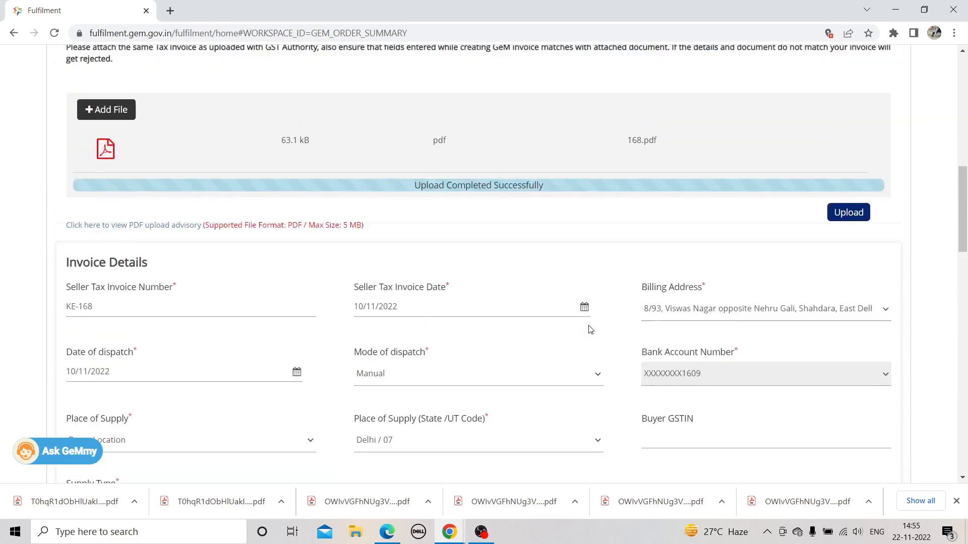
pyautogui.scroll(-17, 591, 330)
pyautogui.scroll(2, 591, 329)
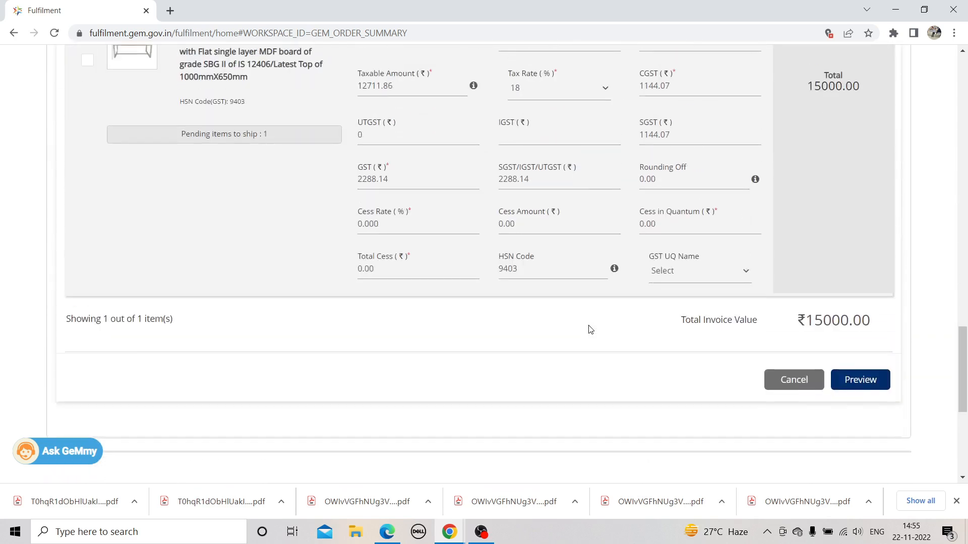
pyautogui.click(861, 387)
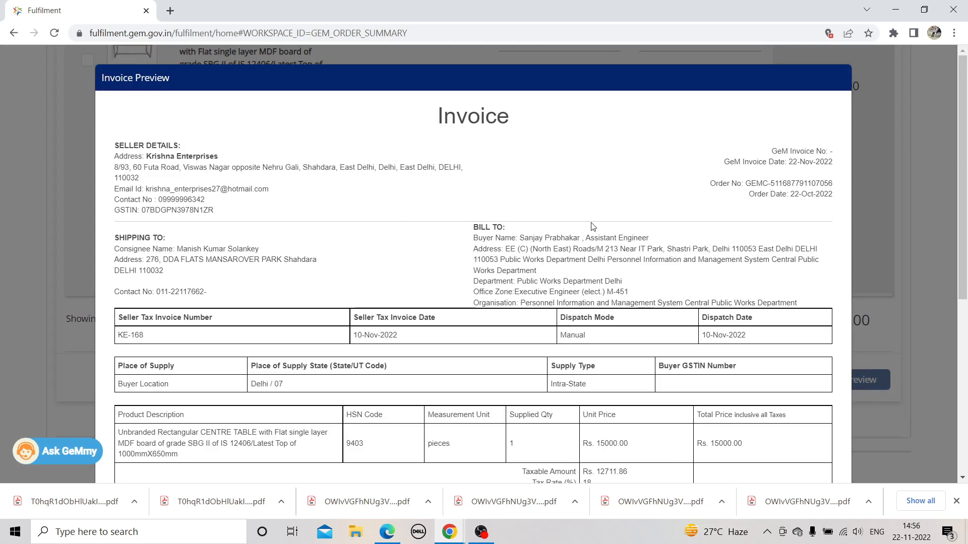
# - Review the invoice preview, accept the declaration that the details are correct, and create the invoice
pyautogui.scroll(-1, 592, 226)
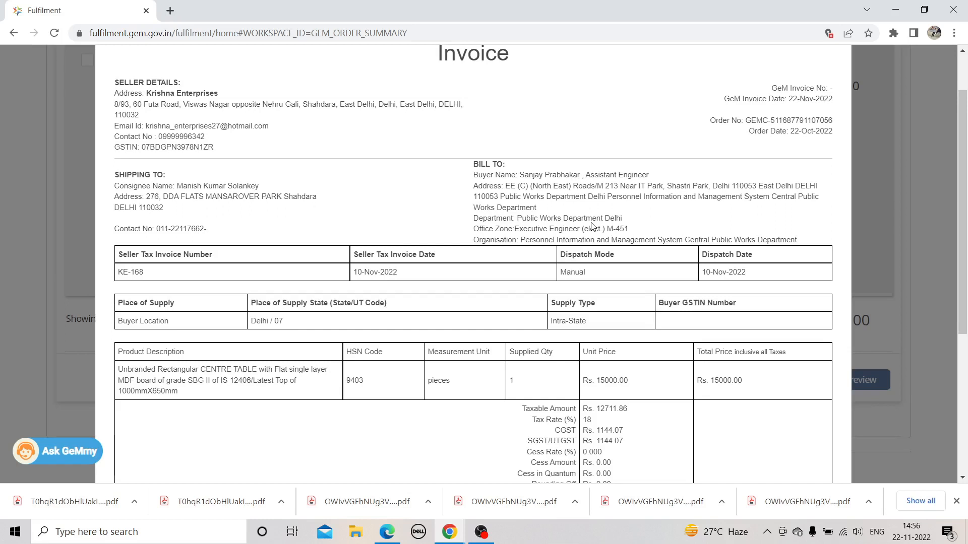
pyautogui.scroll(-2, 593, 227)
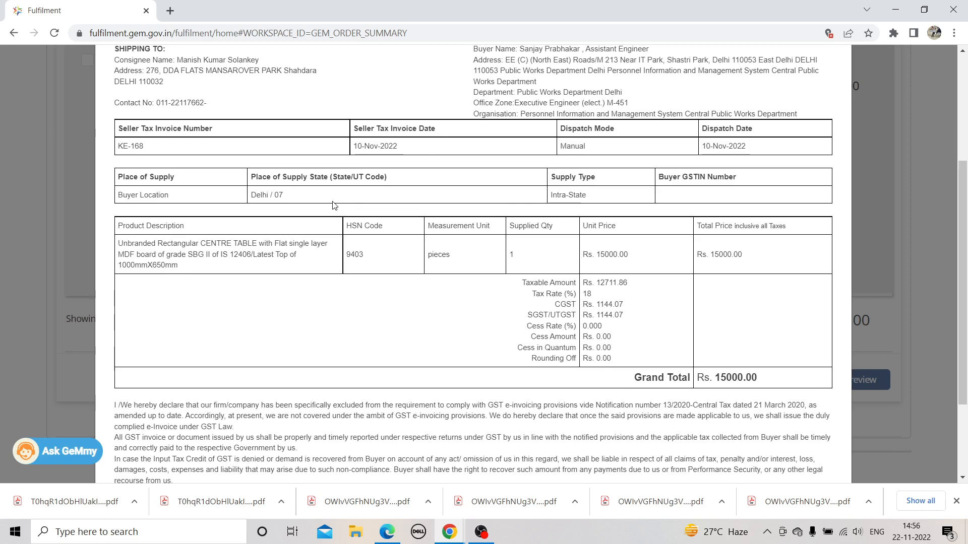
pyautogui.scroll(-3, 333, 205)
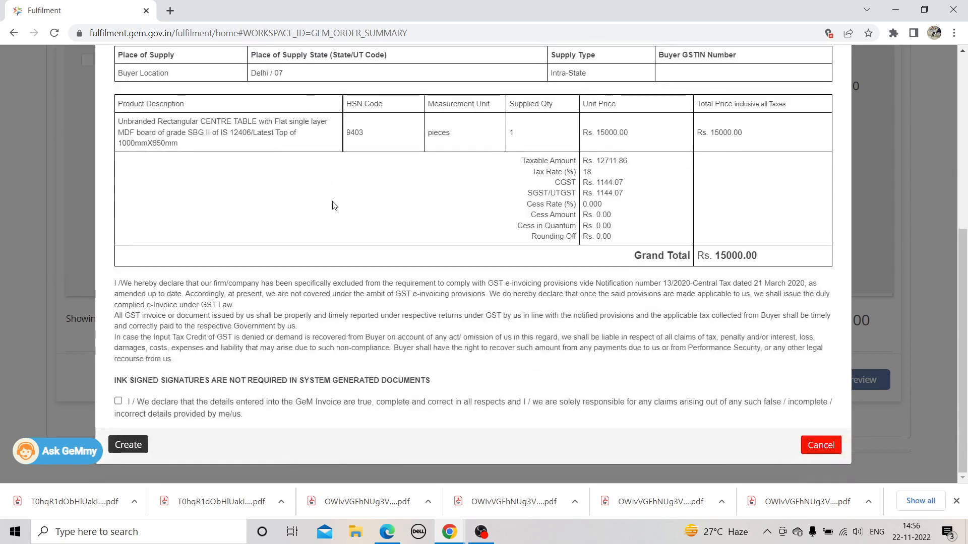
pyautogui.click(118, 402)
pyautogui.click(127, 447)
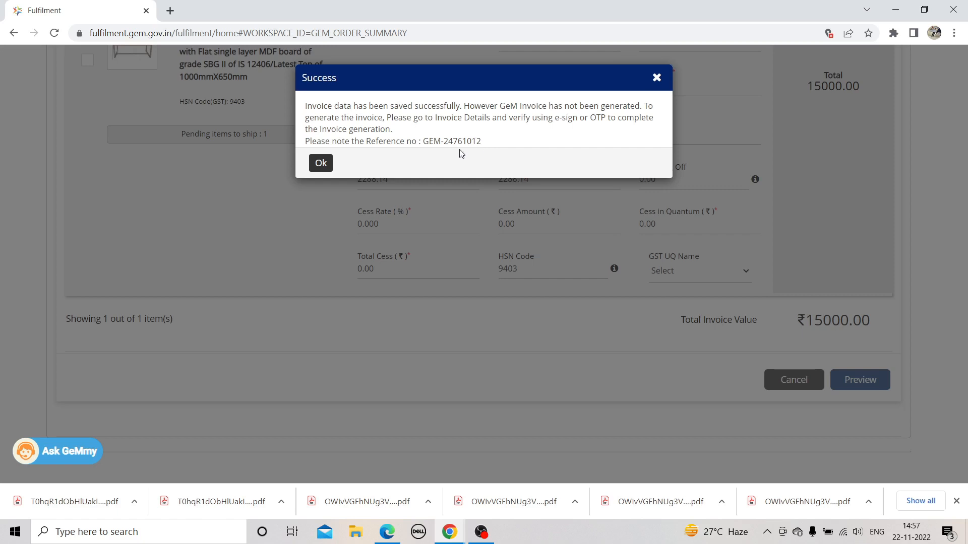
# - Dismiss the success message and search overlay, then show shipment-wise details with invoice KE-168 for ₹15,000.00
pyautogui.click(320, 162)
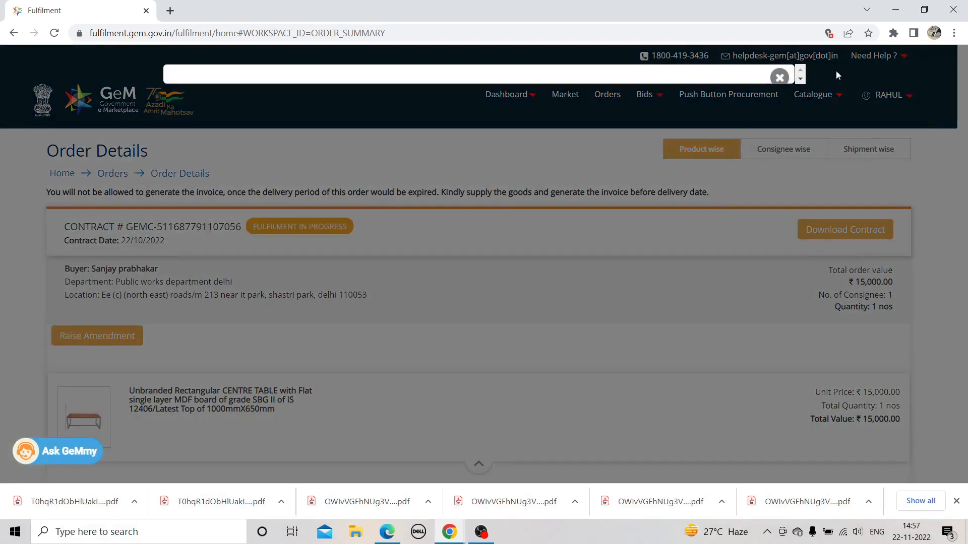
pyautogui.click(785, 85)
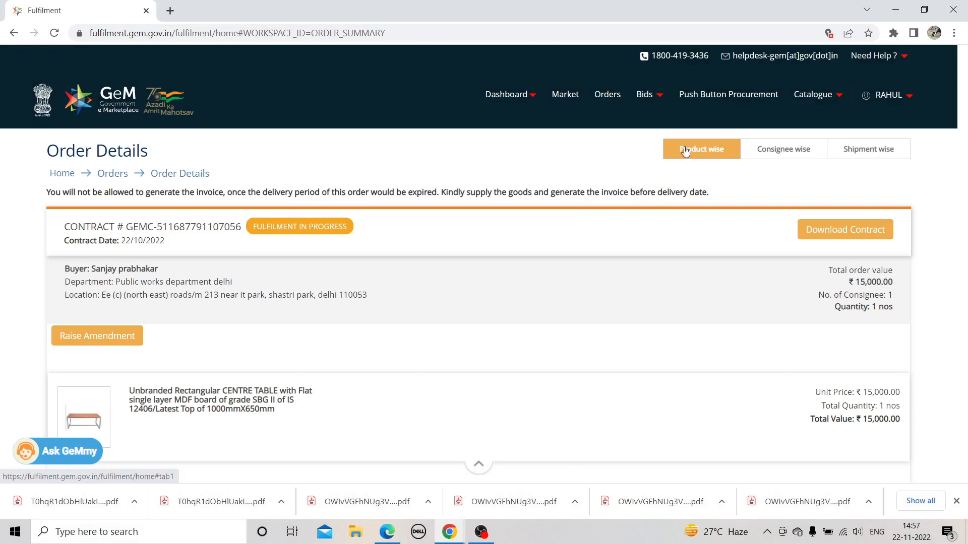
pyautogui.click(861, 156)
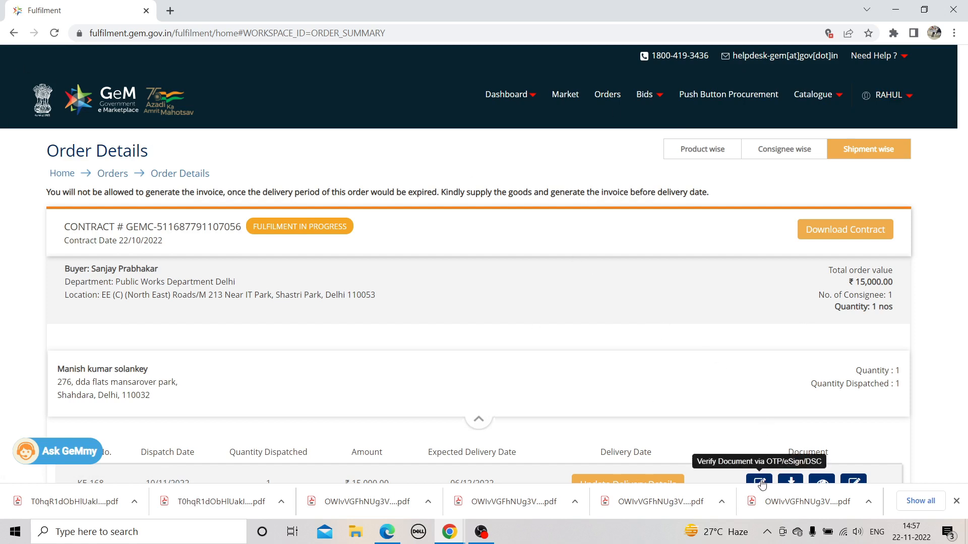
pyautogui.click(956, 501)
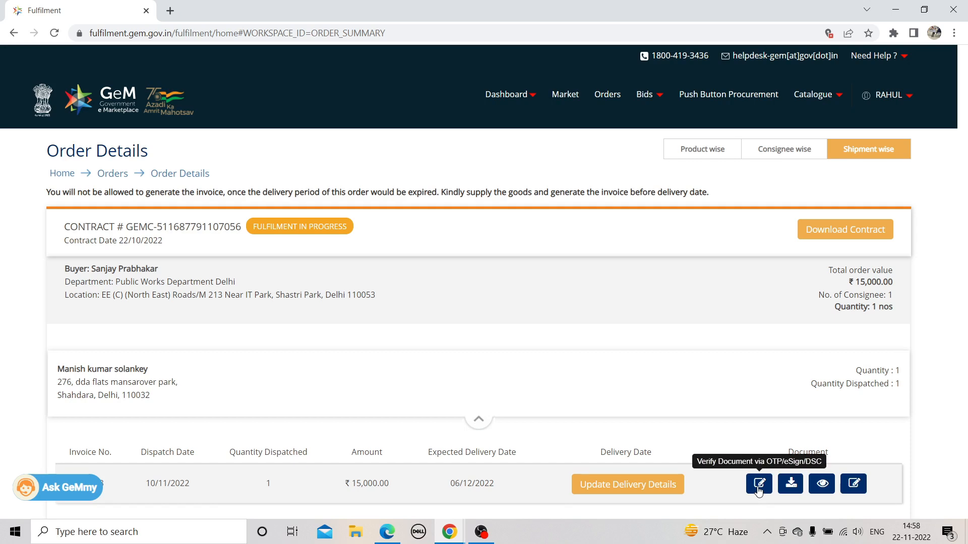
# - Verify the invoice with the OTP sent to the registered mobile, then return to shipment-wise details
pyautogui.click(758, 487)
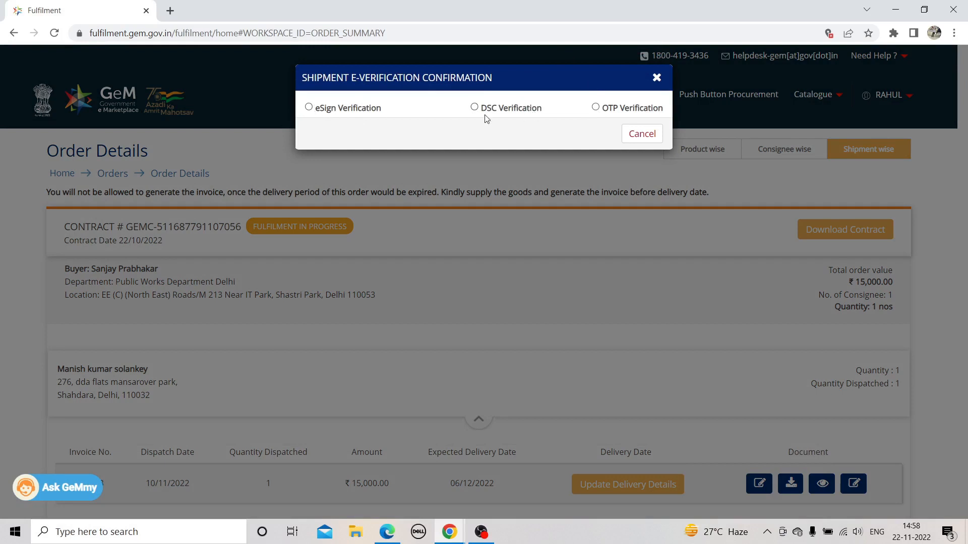
pyautogui.click(596, 108)
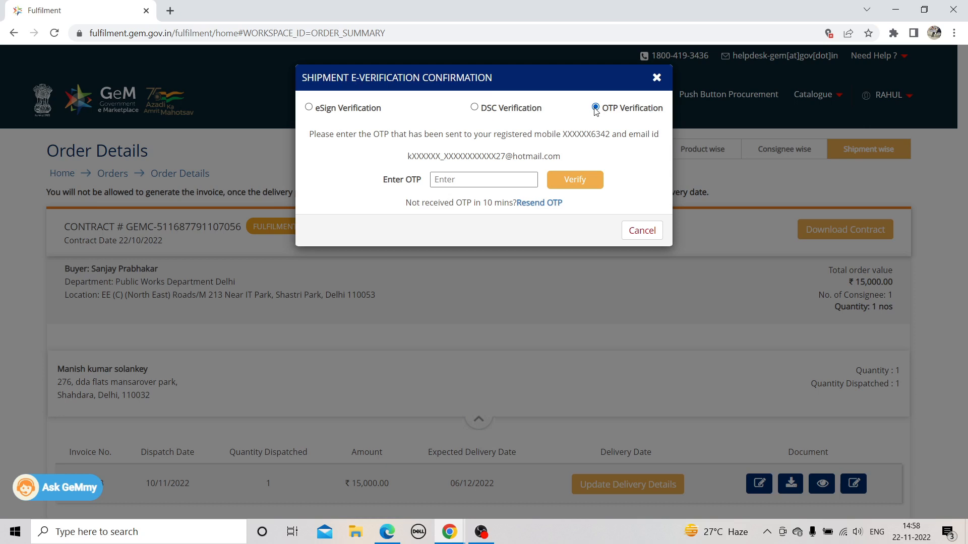
pyautogui.click(503, 180)
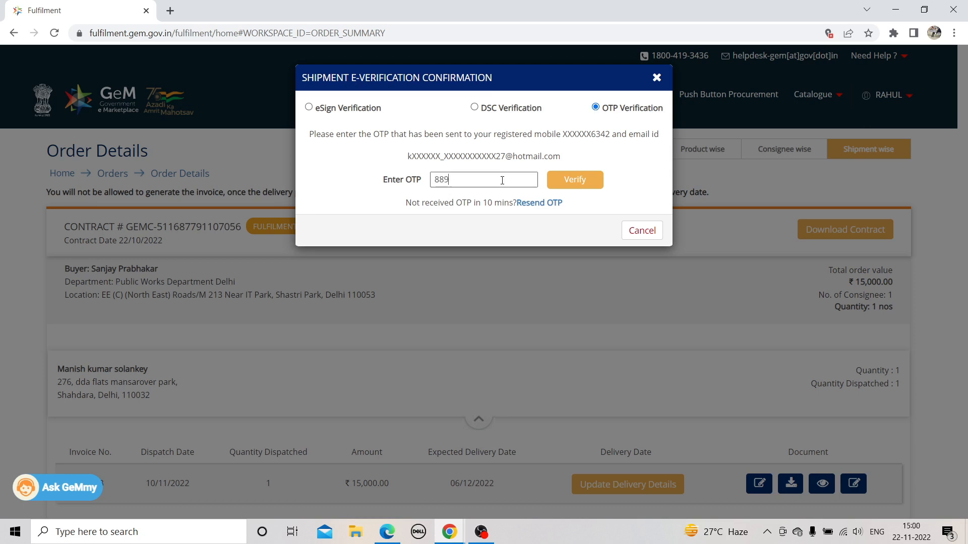
pyautogui.click(572, 181)
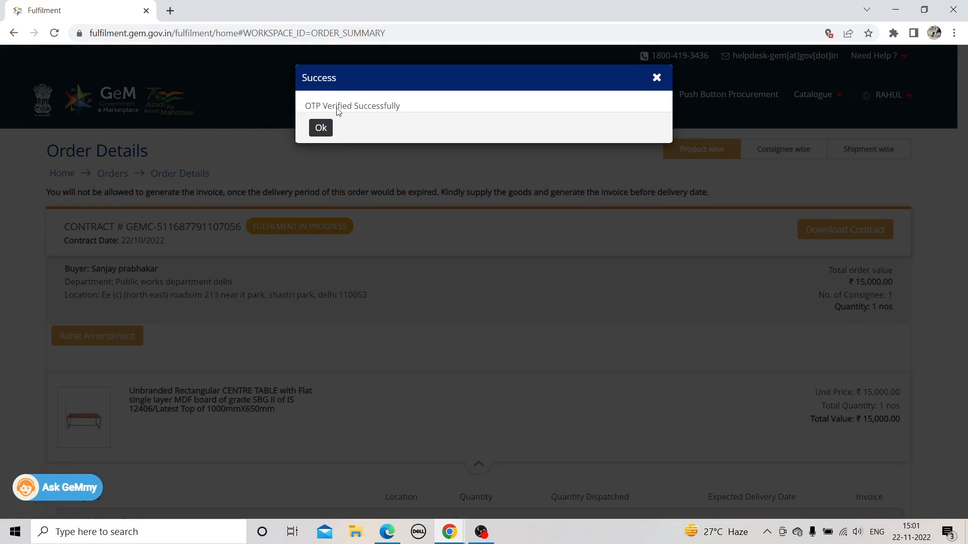
pyautogui.click(324, 130)
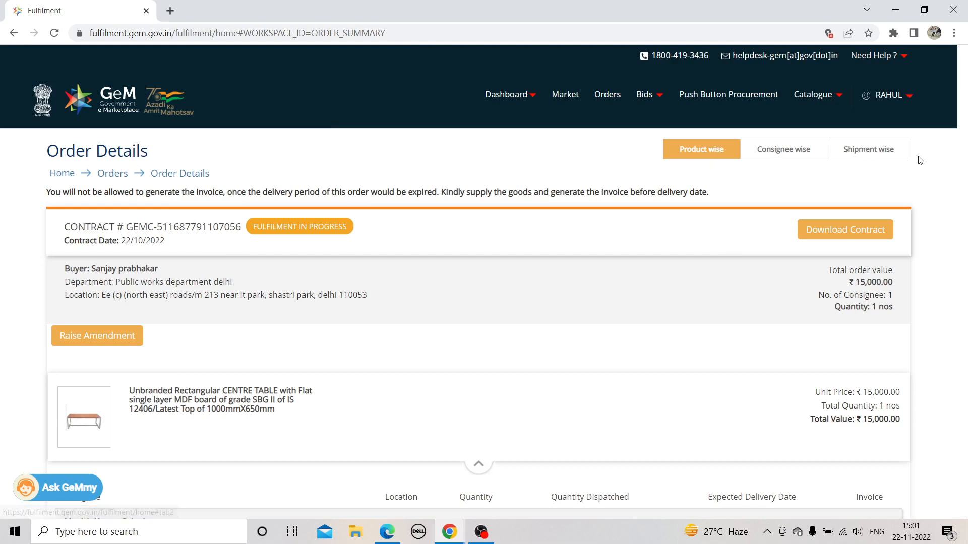
pyautogui.click(859, 155)
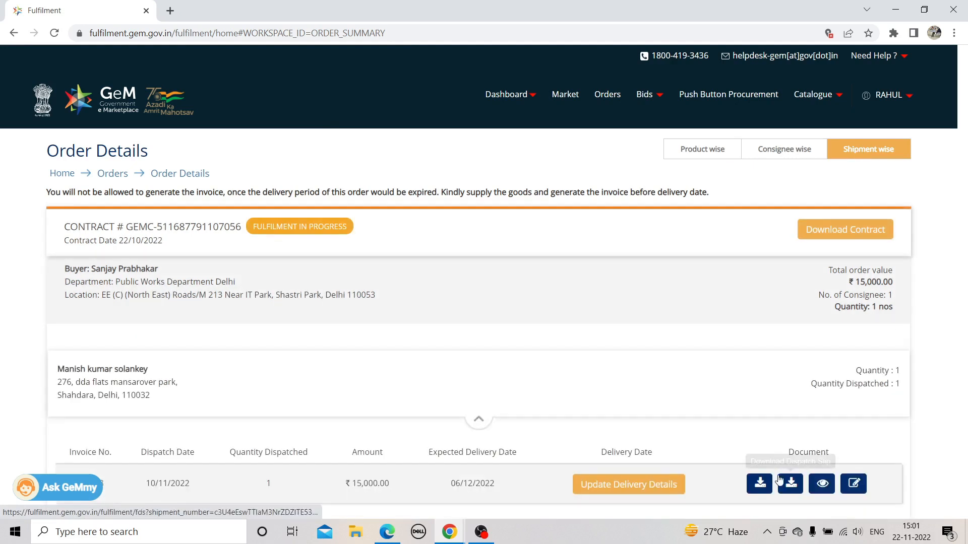